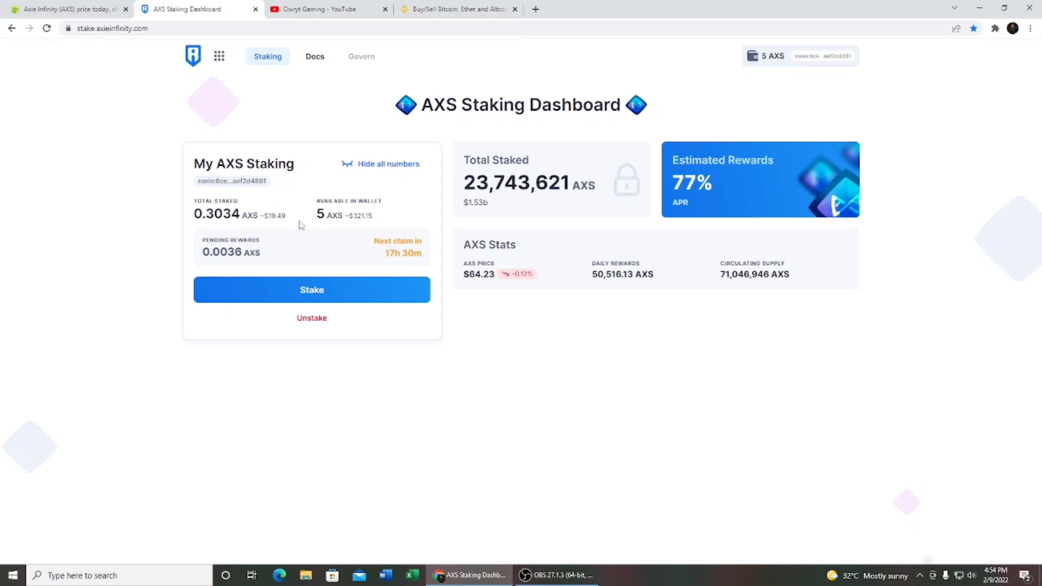
# - Check the AXS balance in the Ronin Wallet extension
pyautogui.click(995, 32)
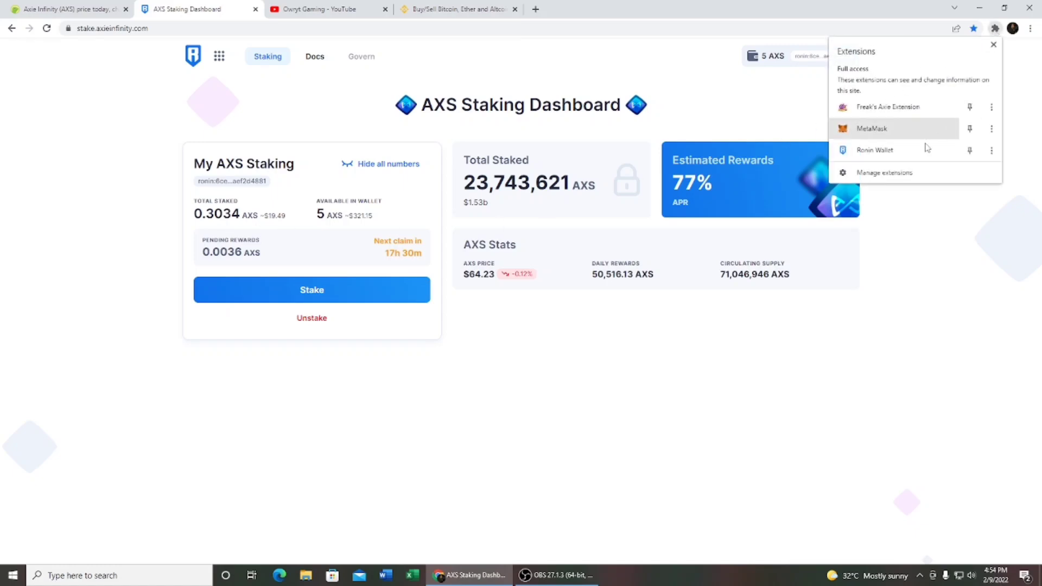
pyautogui.click(973, 146)
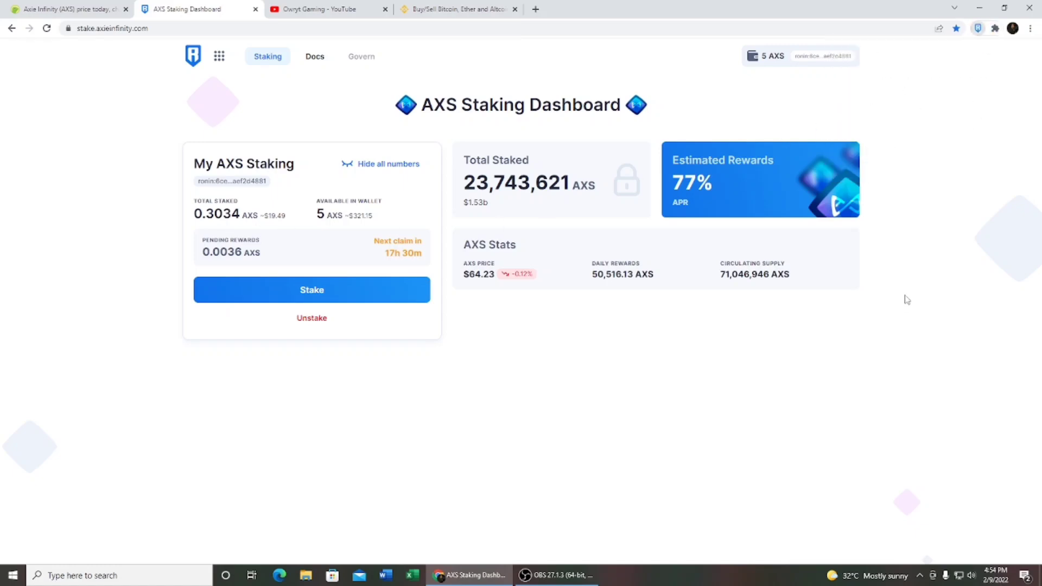
pyautogui.scroll(-4, 878, 315)
pyautogui.scroll(4, 867, 291)
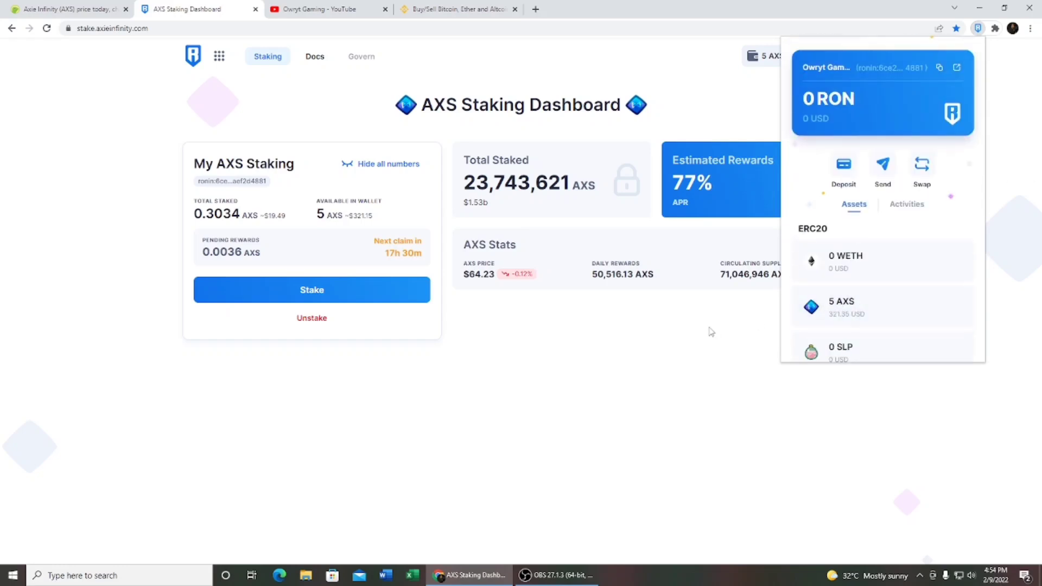
pyautogui.click(712, 332)
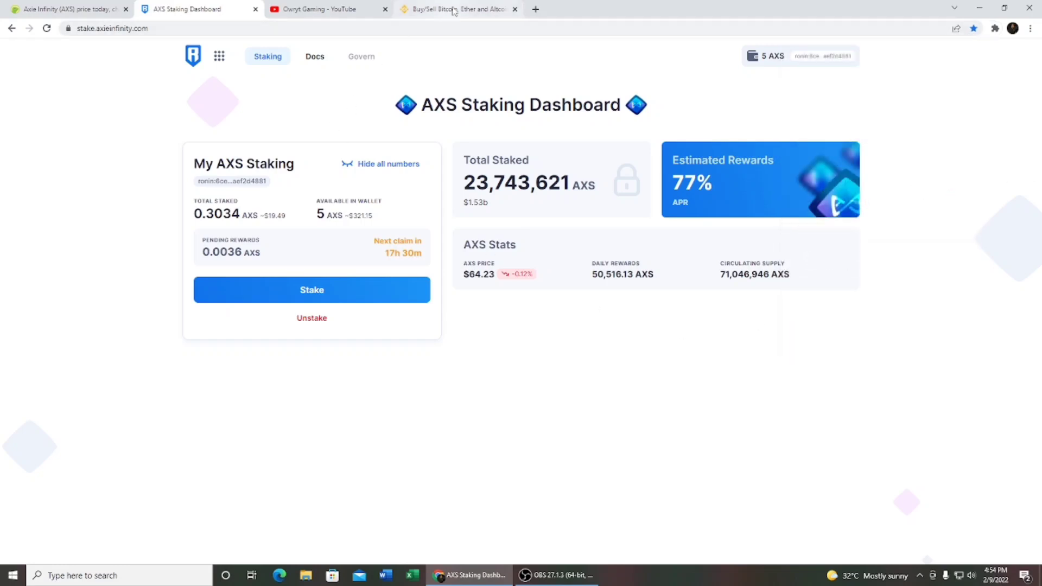
# - Switch to Binance and open the Fiat and Spot wallet
pyautogui.click(454, 12)
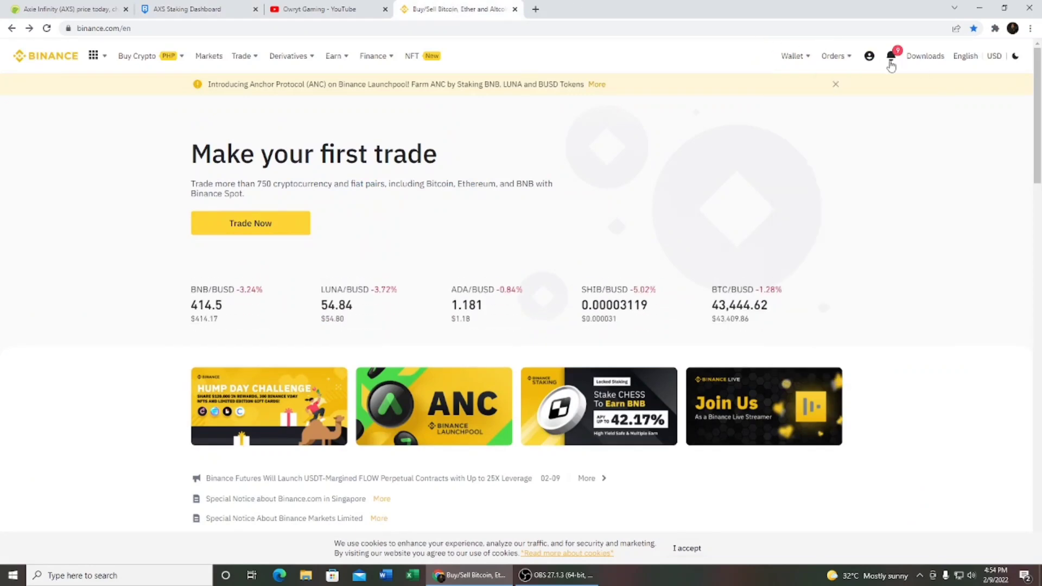
pyautogui.moveTo(893, 59)
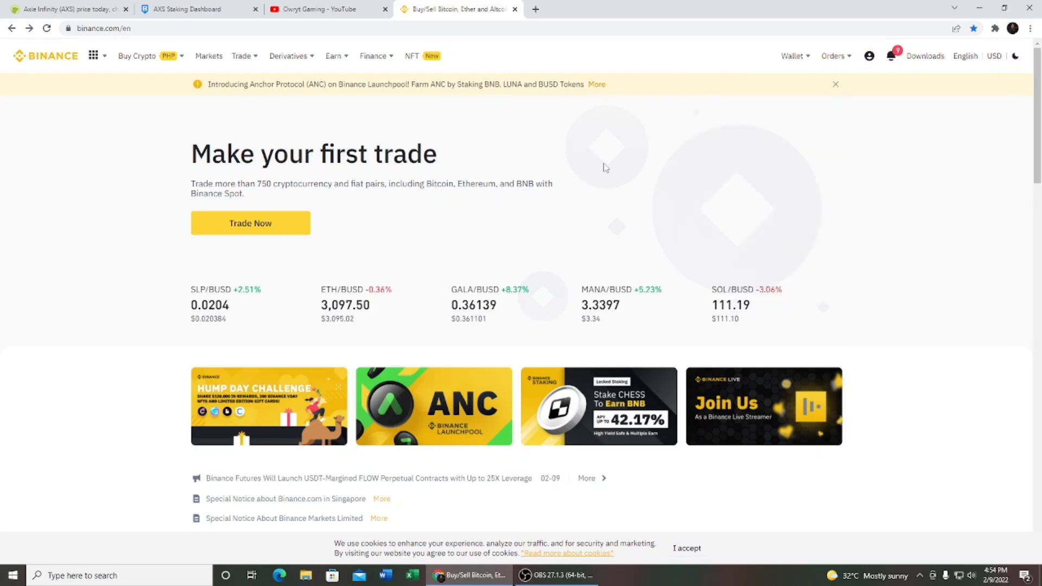
pyautogui.moveTo(797, 58)
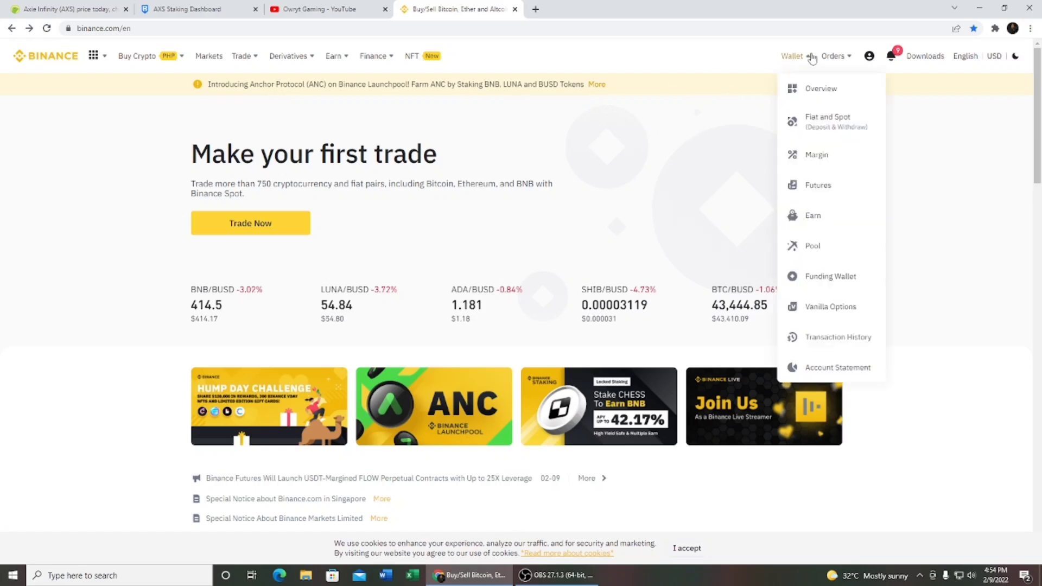
pyautogui.click(828, 126)
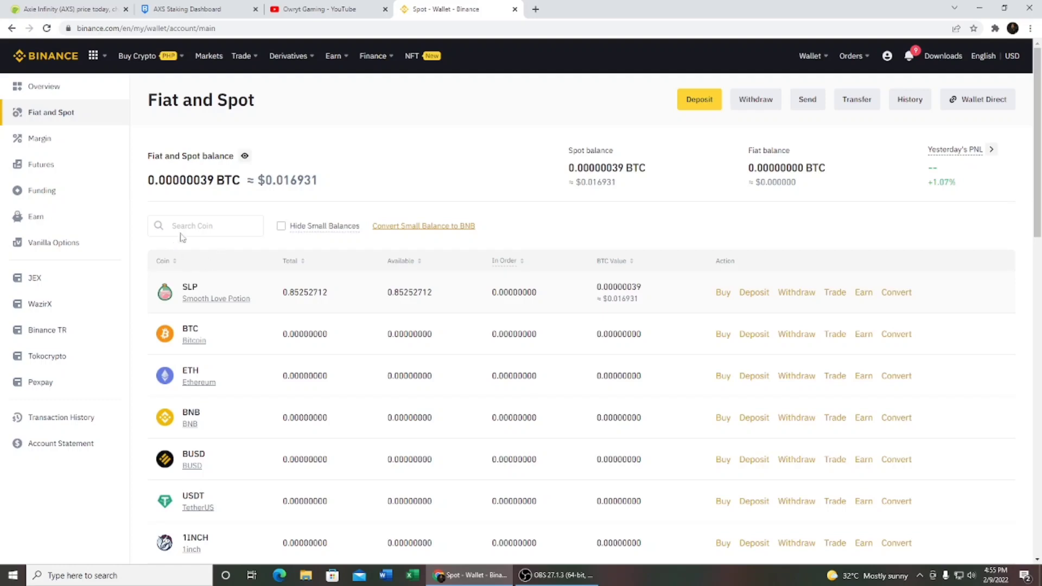
# - Search the wallet's coins for axs and start a deposit of AXS (Axie Infinity)
pyautogui.click(195, 225)
pyautogui.write('axs')
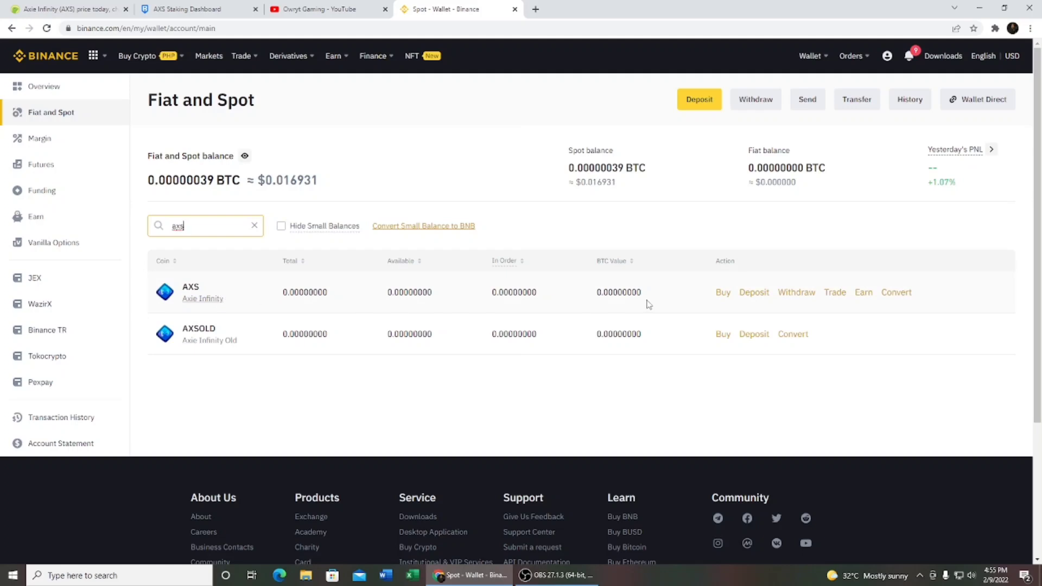
pyautogui.click(755, 294)
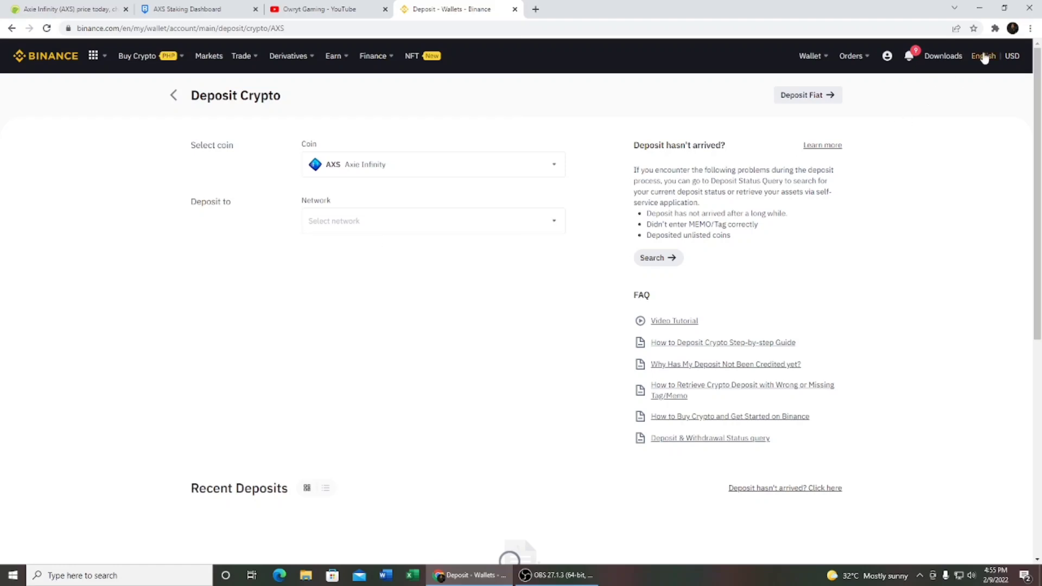
pyautogui.click(996, 30)
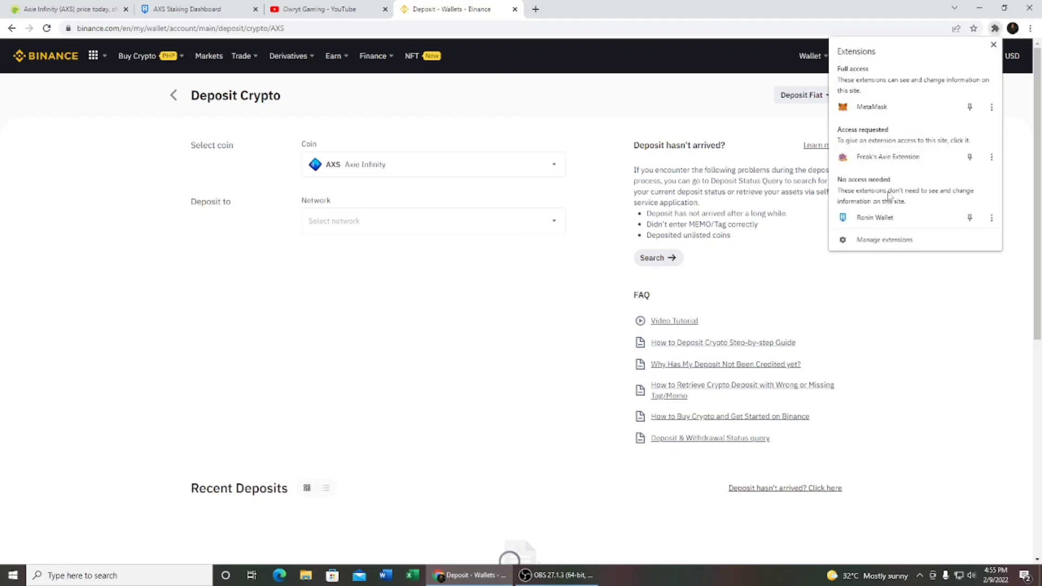
pyautogui.click(880, 216)
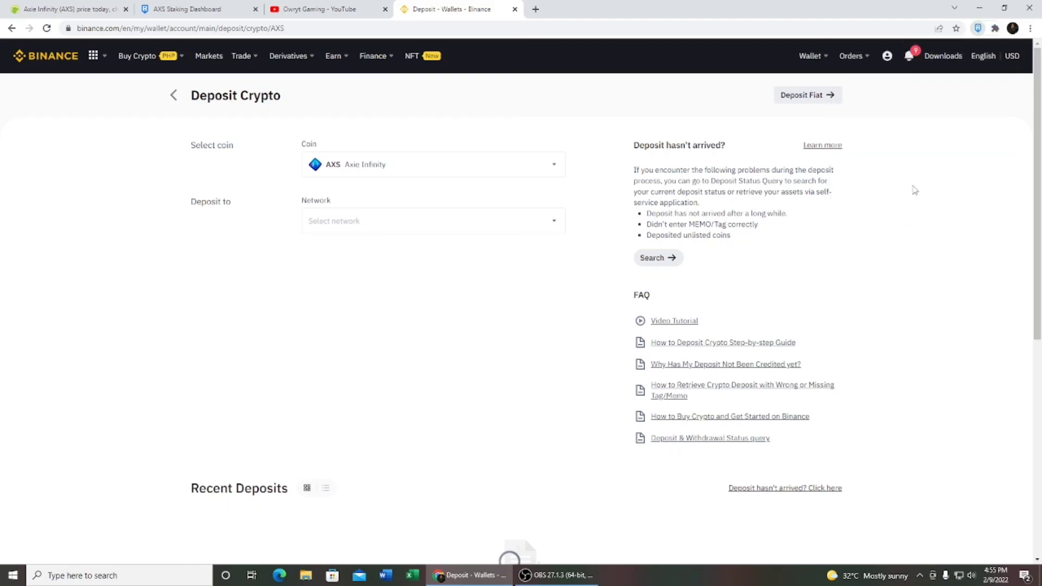
pyautogui.click(745, 86)
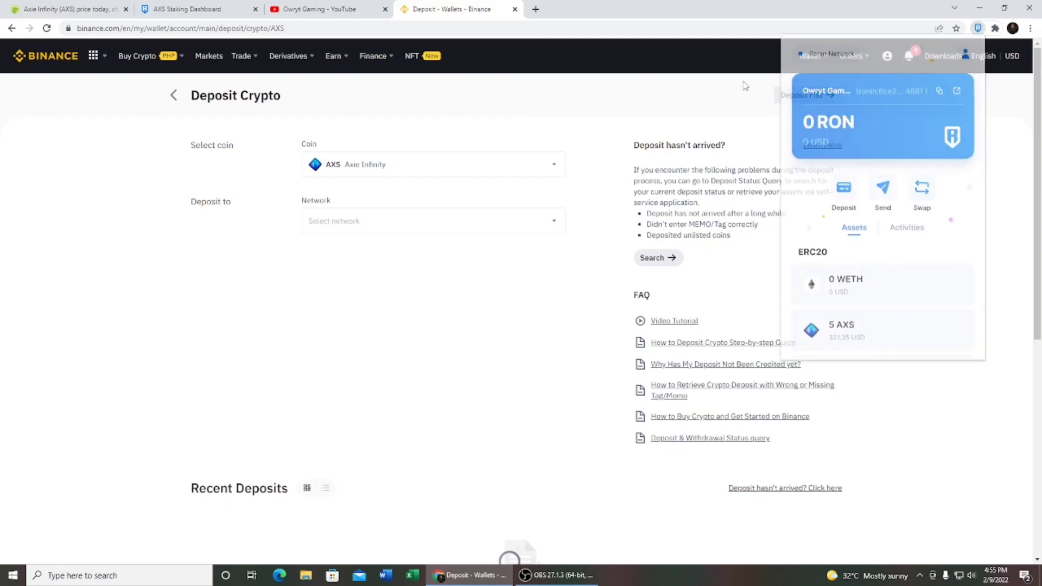
# - Select the RON (Ronin) network for the AXS deposit, acknowledge the address prefix notice and copy the deposit address
pyautogui.click(389, 231)
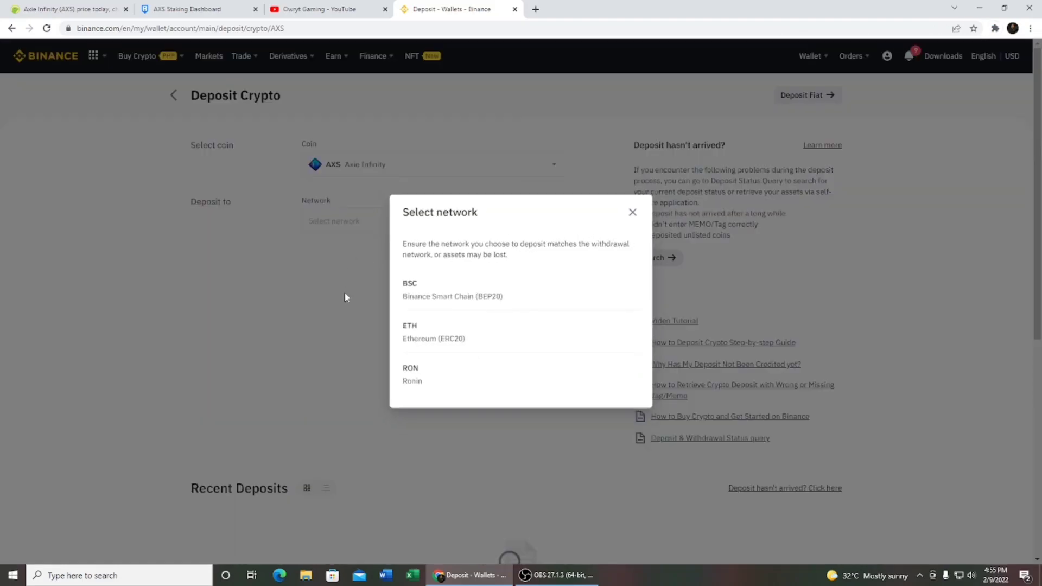
pyautogui.click(437, 383)
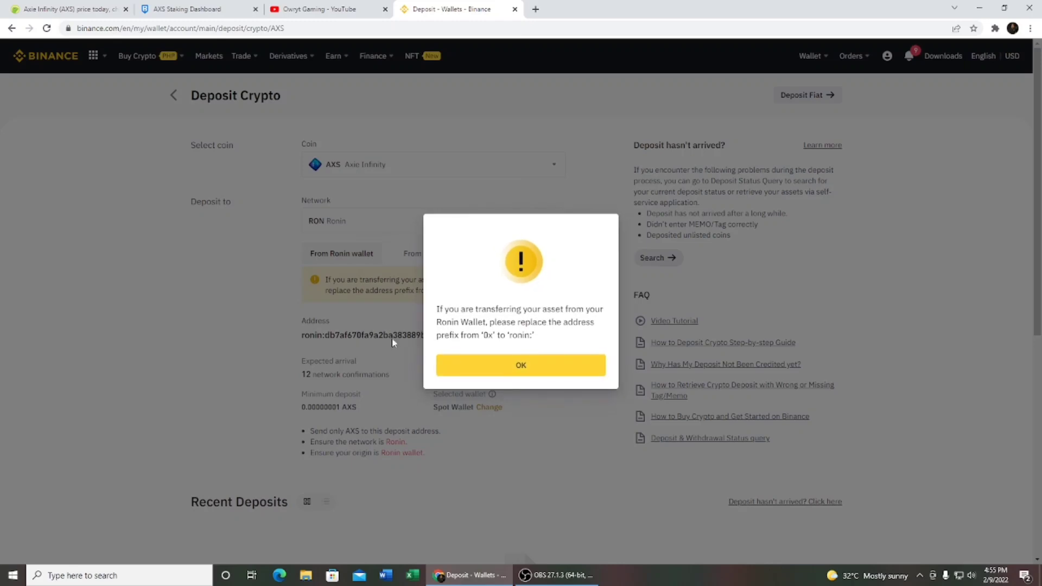
pyautogui.click(527, 365)
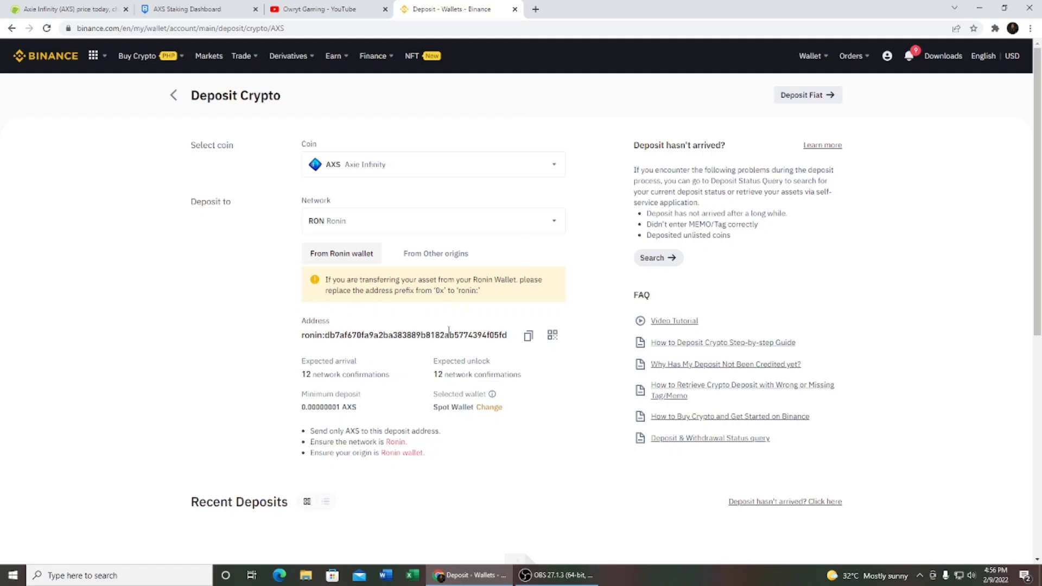
pyautogui.click(528, 336)
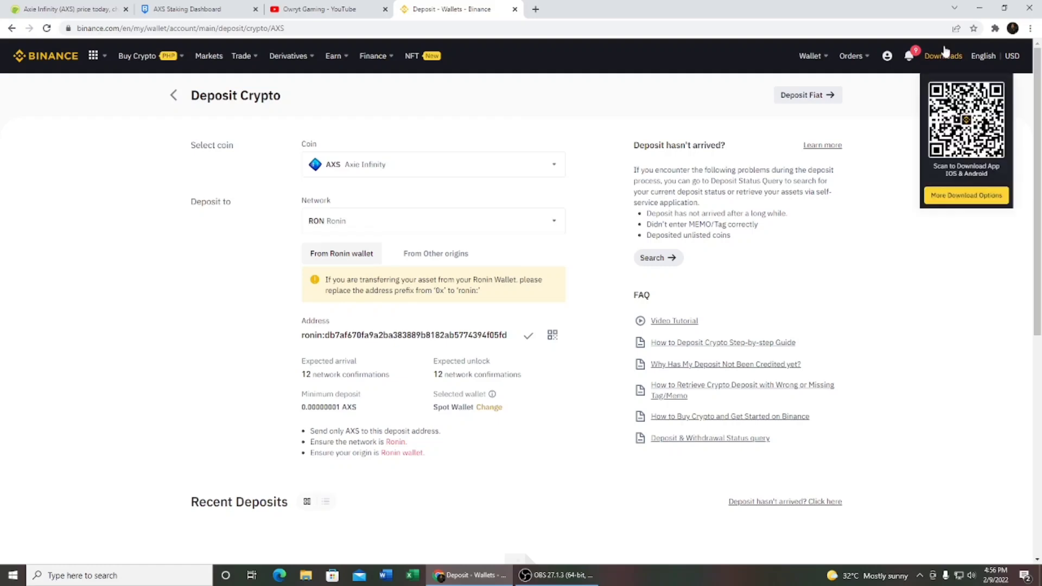
# - Start sending AXS from the Ronin Wallet extension and paste the copied Binance deposit address as the recipient
pyautogui.click(995, 29)
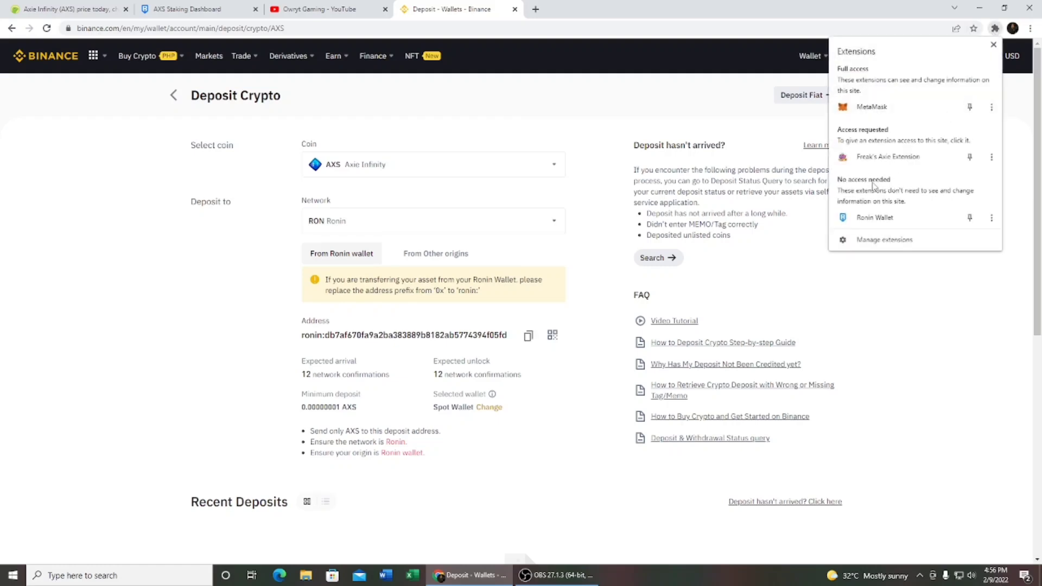
pyautogui.click(871, 220)
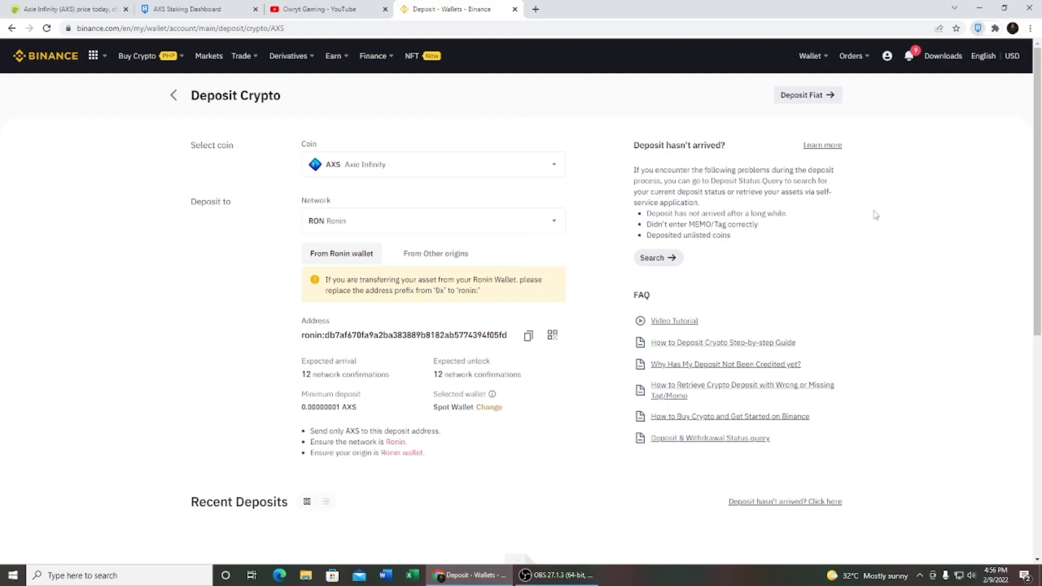
pyautogui.scroll(-2, 871, 258)
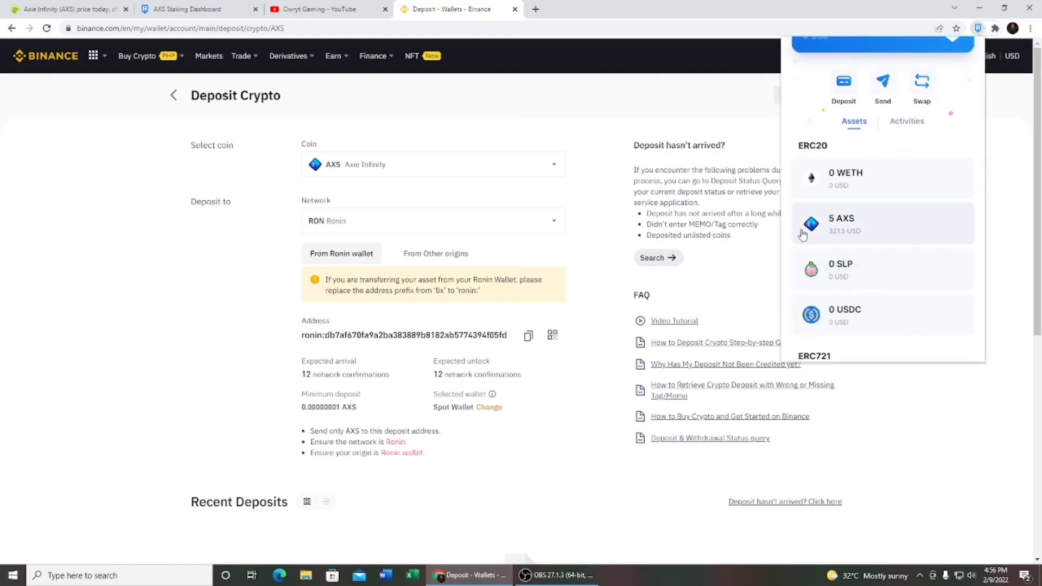
pyautogui.click(855, 229)
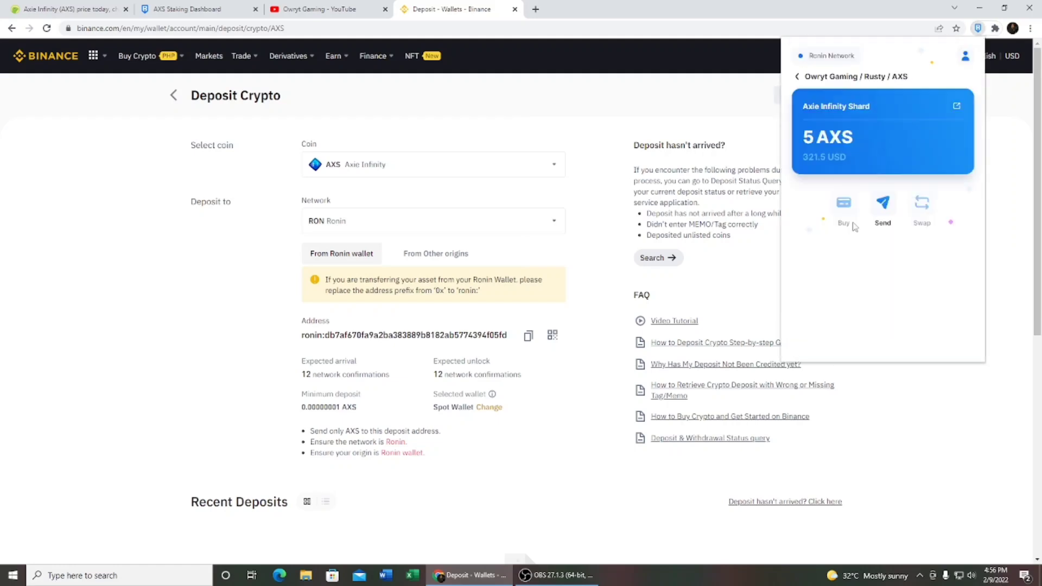
pyautogui.click(884, 205)
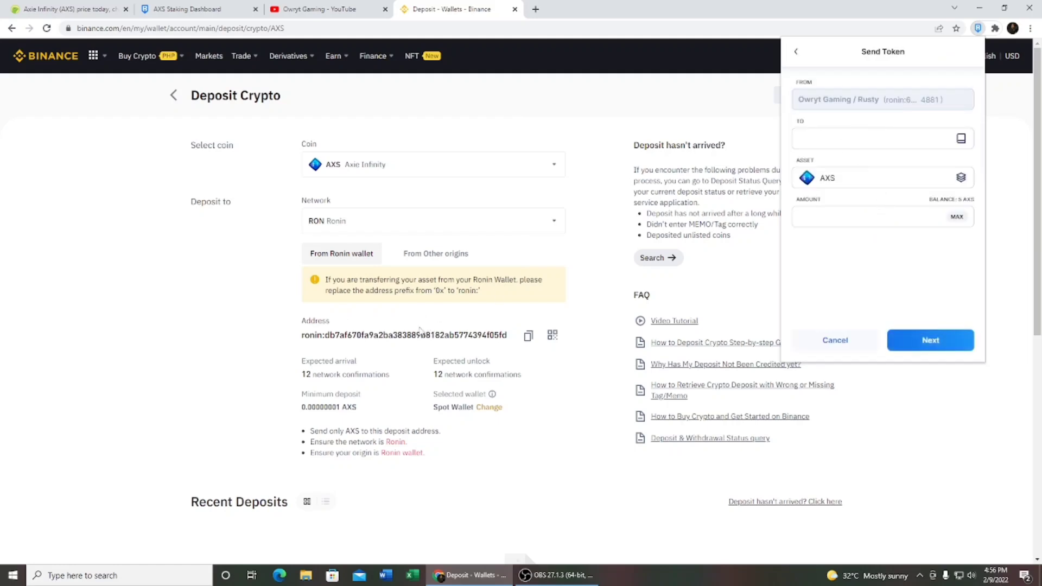
pyautogui.click(850, 138)
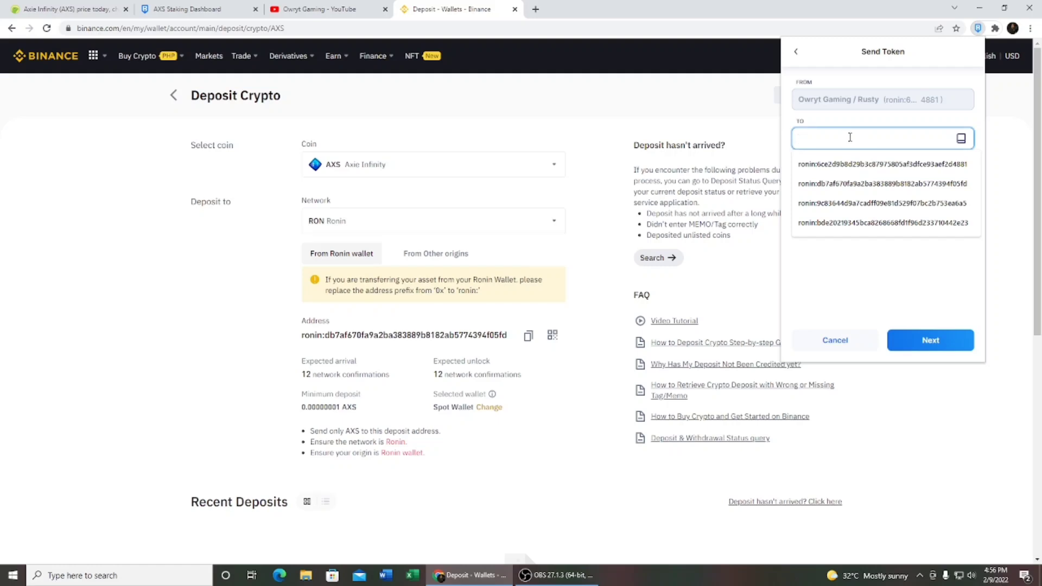
pyautogui.rightClick(850, 138)
pyautogui.click(886, 216)
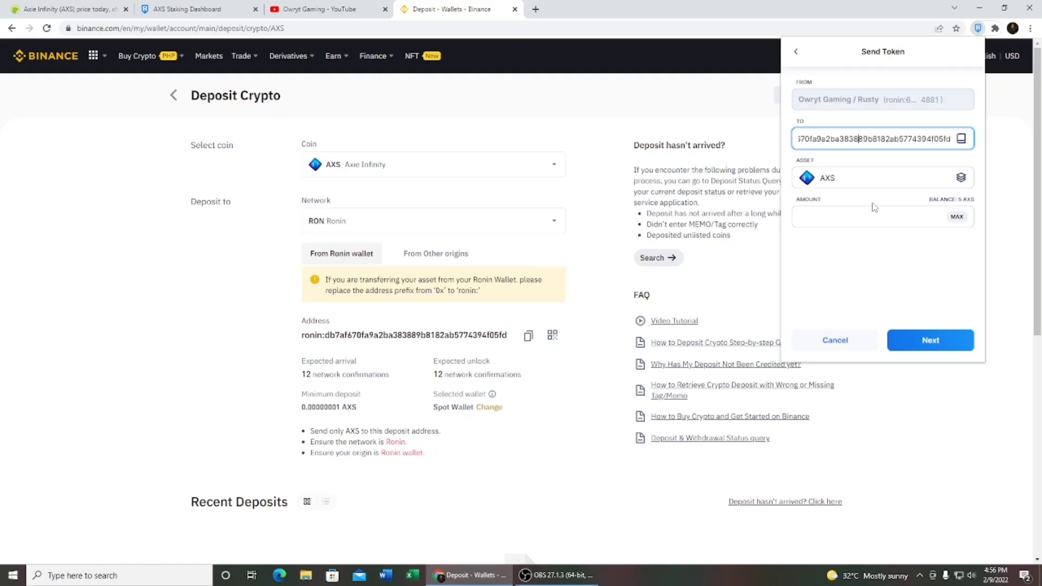
# - Check the pasted recipient address from its ronin: prefix to its end against the deposit address shown on Binance
pyautogui.press('Home')
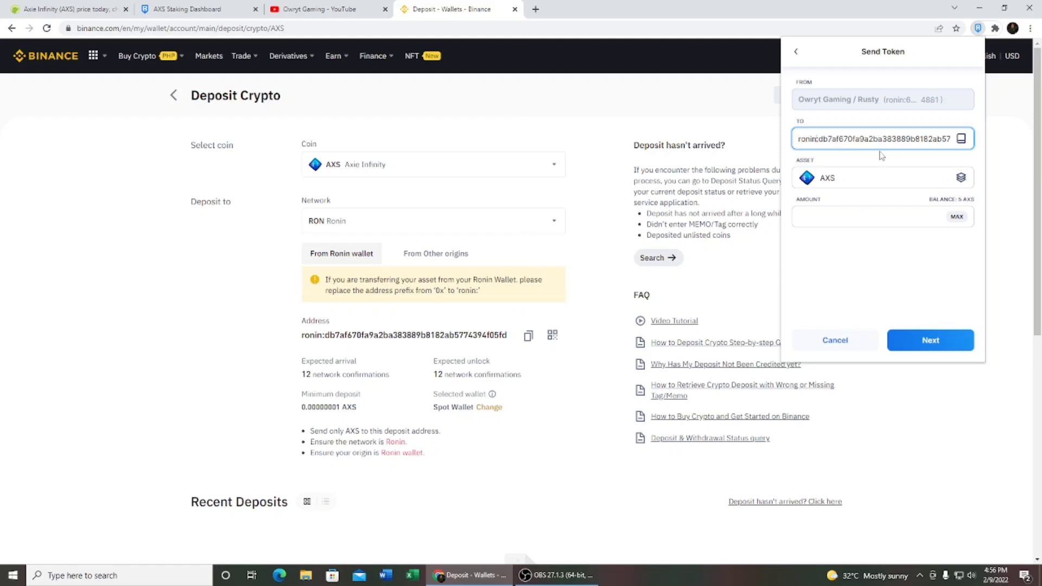
pyautogui.press('Right')
pyautogui.press('Right')
pyautogui.press('Right')
pyautogui.press('Right')
pyautogui.press('Right')
pyautogui.press('Right')
pyautogui.press('Right')
pyautogui.press('Right')
pyautogui.press('Right')
pyautogui.press('Right')
pyautogui.press('Right')
pyautogui.press('Right')
pyautogui.press('Right')
pyautogui.press('Right')
pyautogui.press('Right')
pyautogui.press('Right')
pyautogui.press('Right')
pyautogui.press('Right')
pyautogui.press('Right')
pyautogui.press('Right')
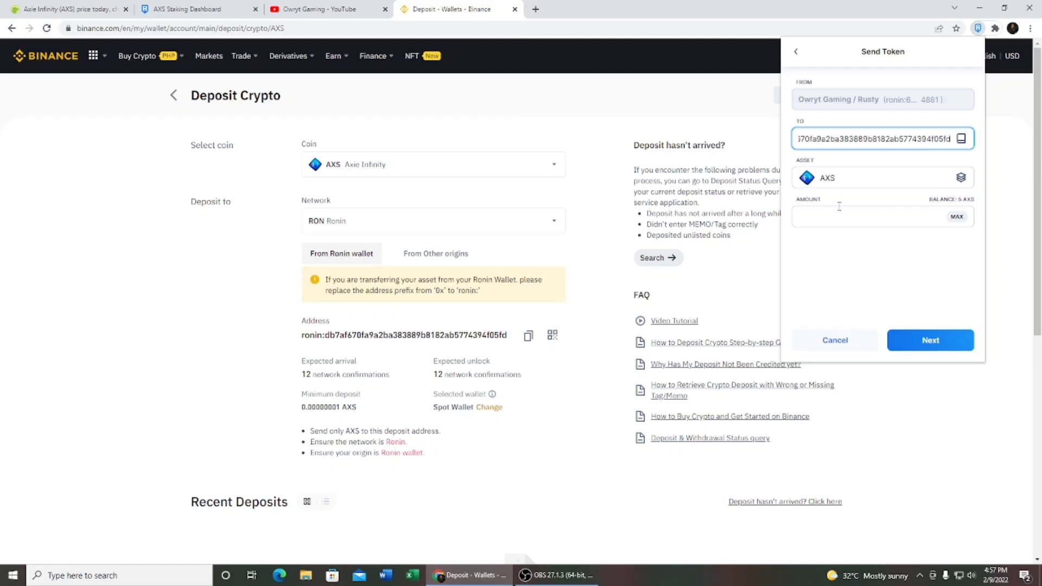
# - Set the transfer amount to the maximum of 5 AXS, confirm the transaction and close the wallet
pyautogui.click(959, 218)
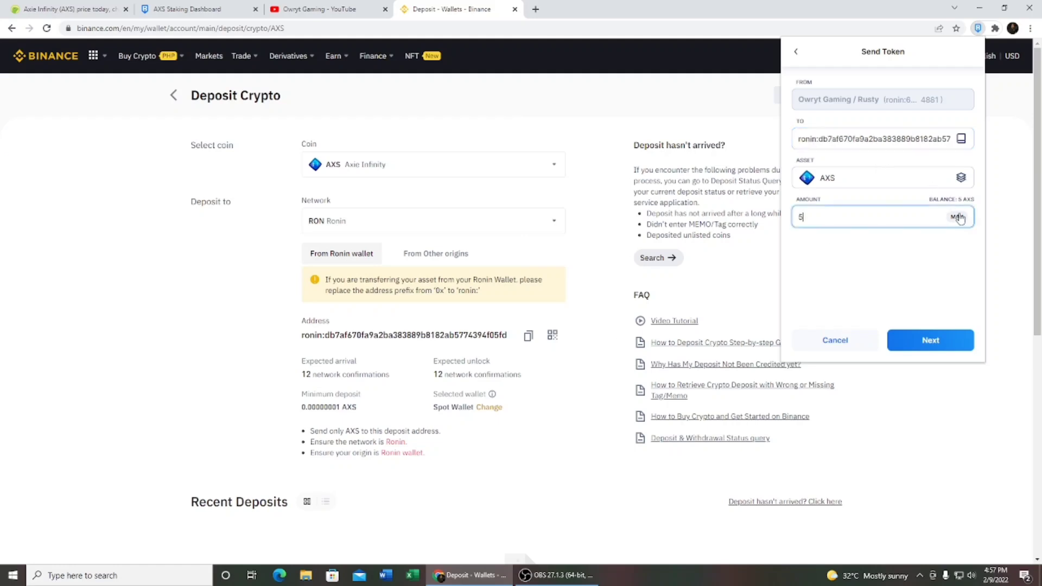
pyautogui.click(927, 347)
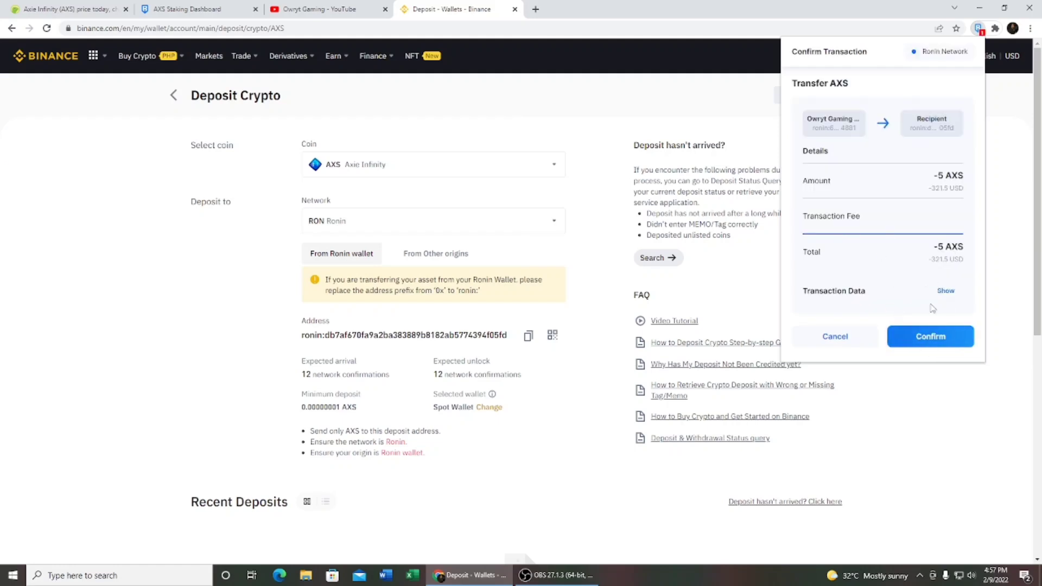
pyautogui.click(933, 338)
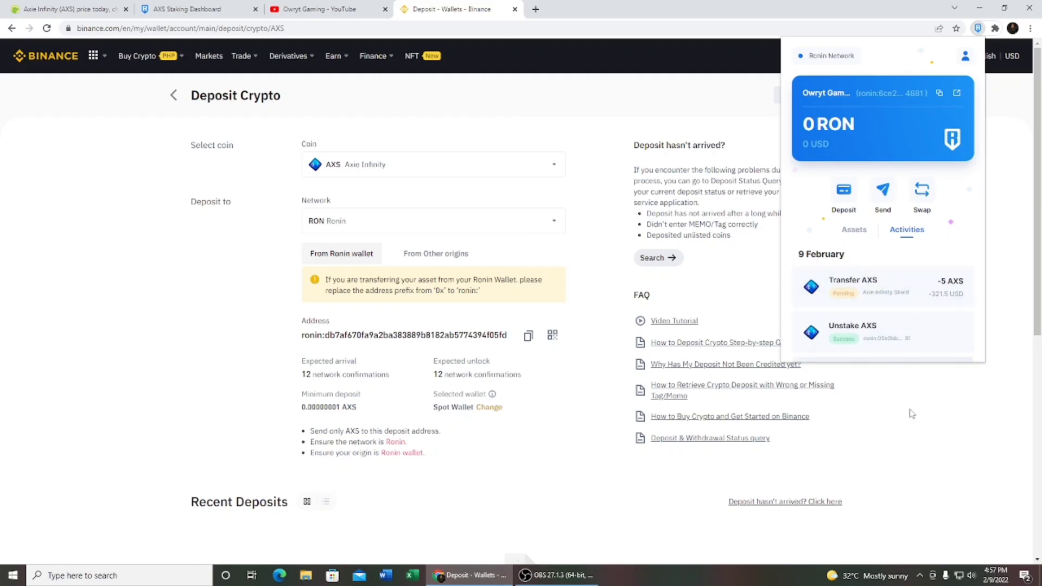
pyautogui.click(912, 414)
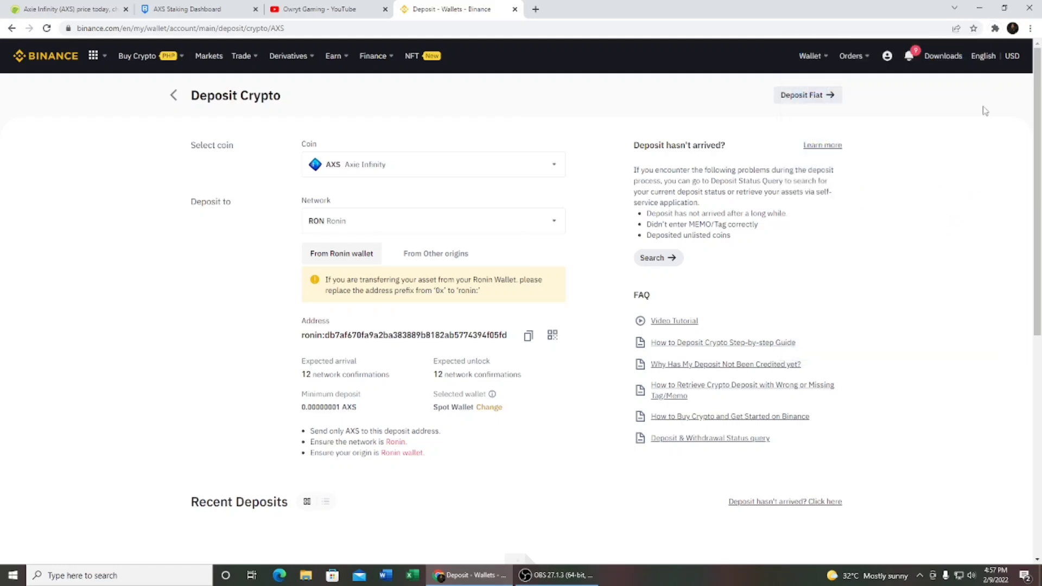
# - Check the status of the AXS transfer in the Ronin Wallet activities
pyautogui.click(995, 29)
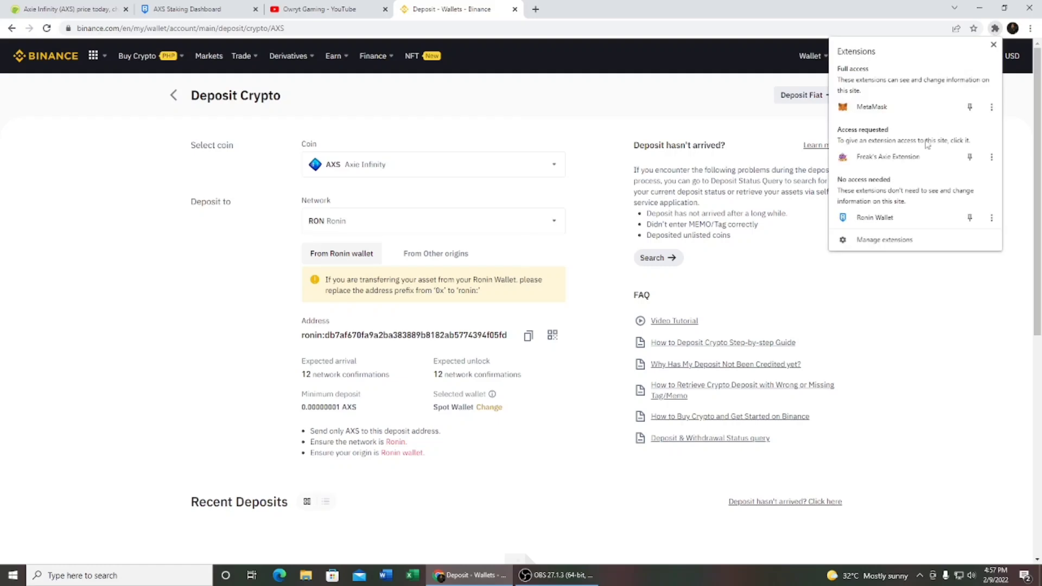
pyautogui.click(963, 217)
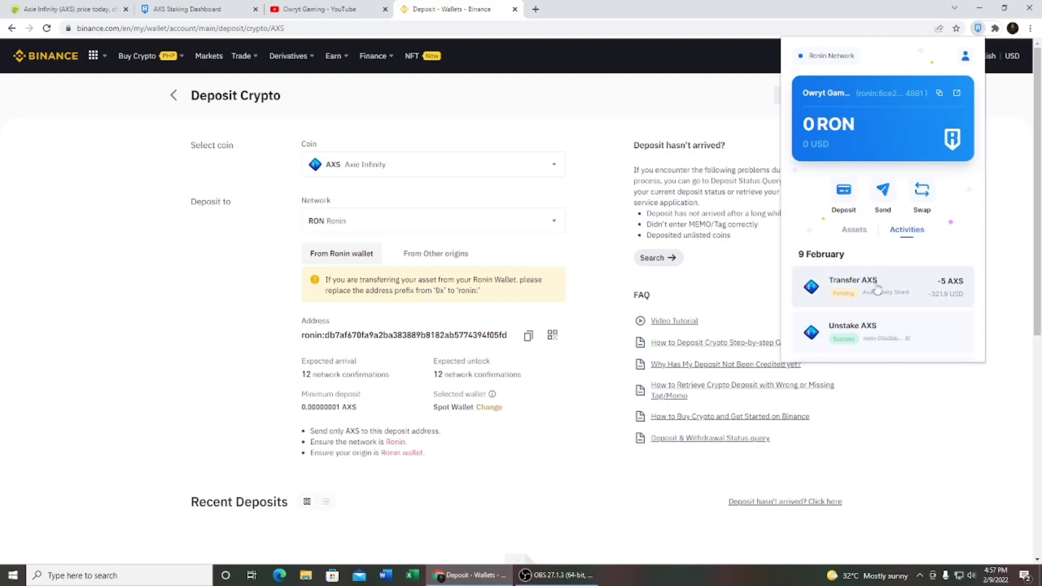
pyautogui.click(896, 392)
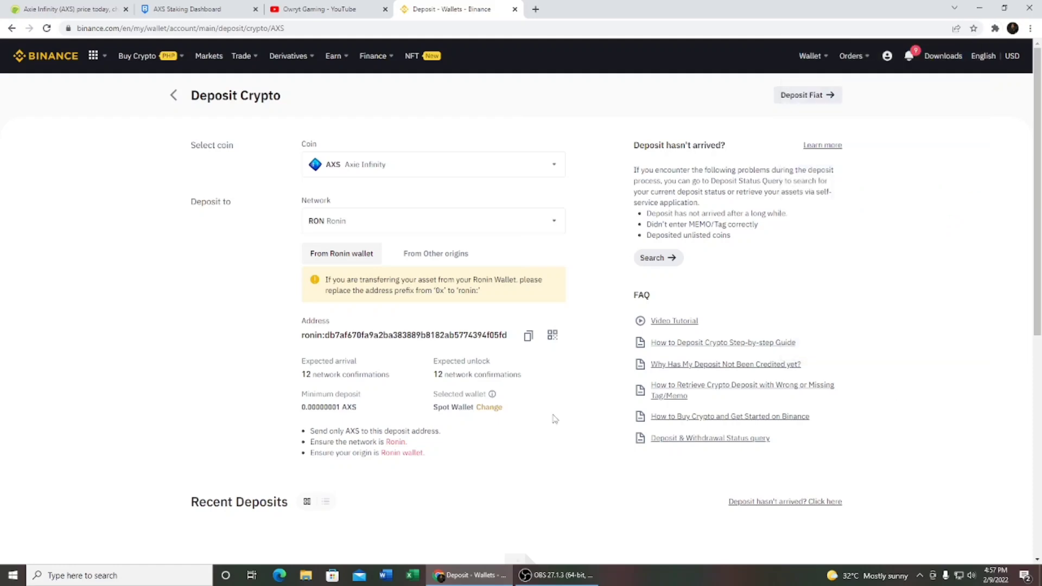
# - Reload the Binance deposit page and check the 5 AXS entry under Recent Deposits
pyautogui.scroll(-3, 554, 420)
pyautogui.scroll(3, 581, 365)
pyautogui.press('F5')
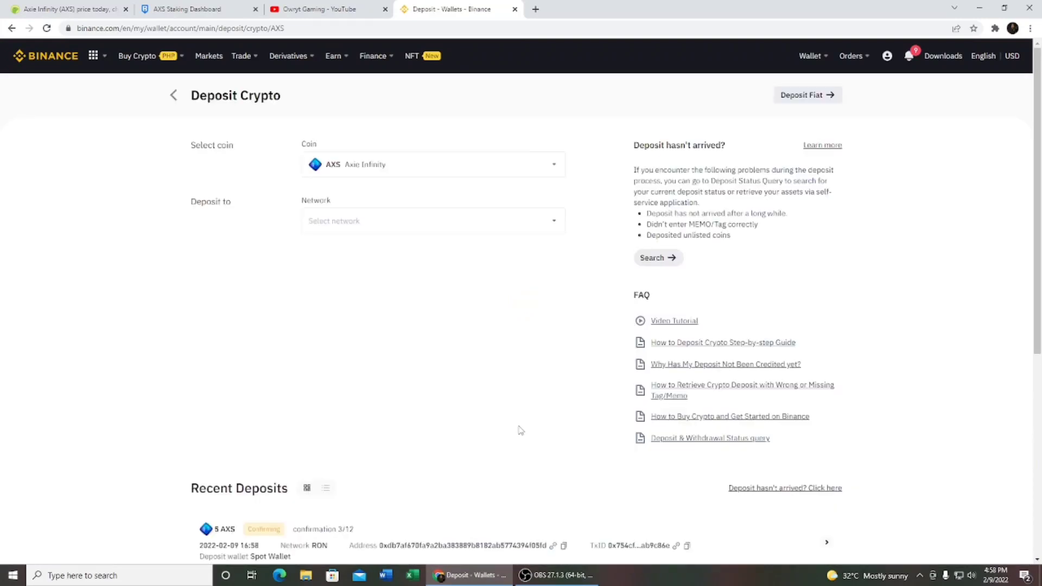
pyautogui.scroll(-4, 519, 445)
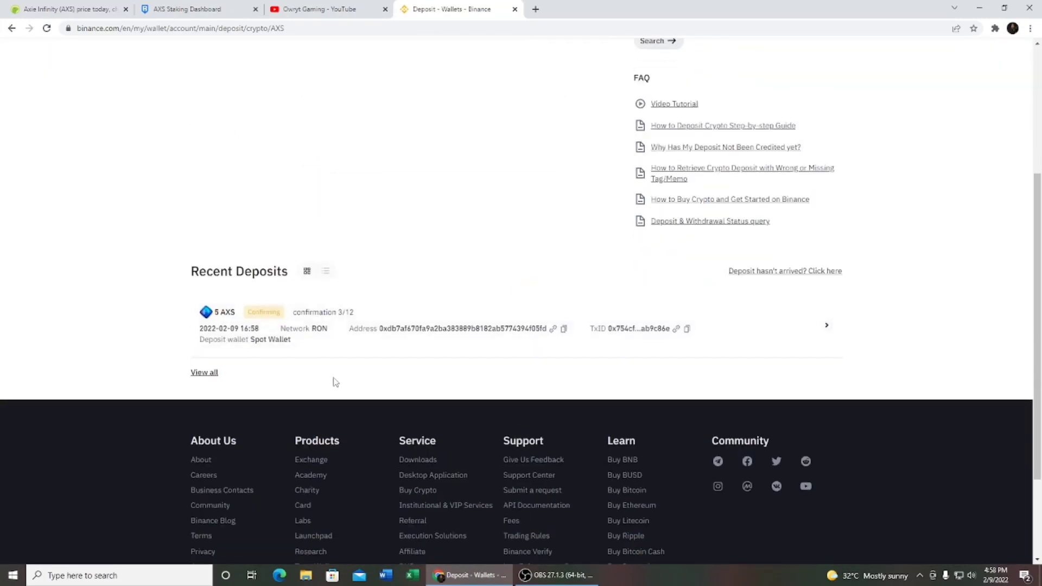
# - Check the remaining token balances among the Ronin Wallet assets and close the wallet
pyautogui.scroll(1, 335, 381)
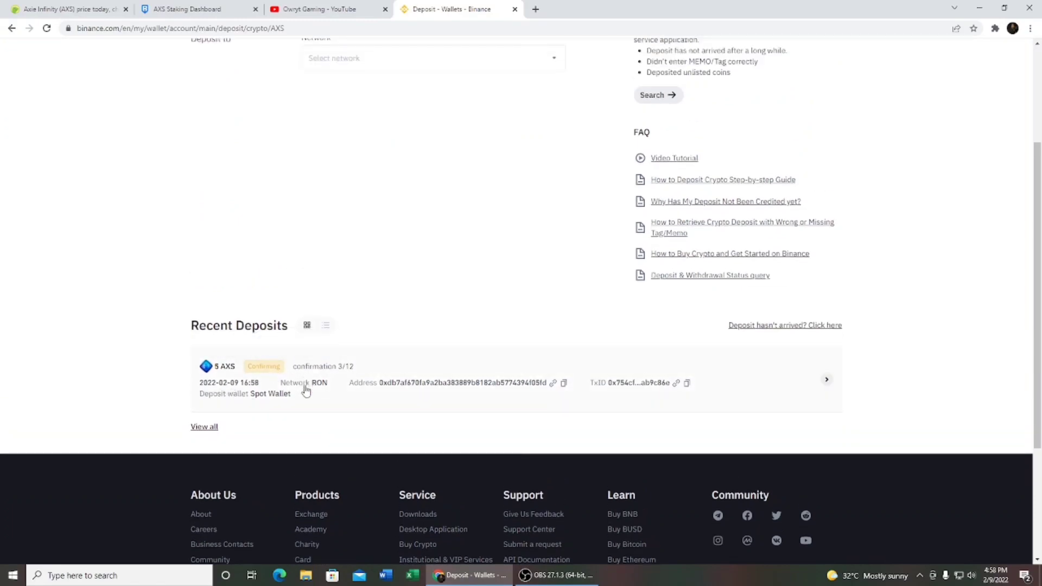
pyautogui.scroll(2, 504, 428)
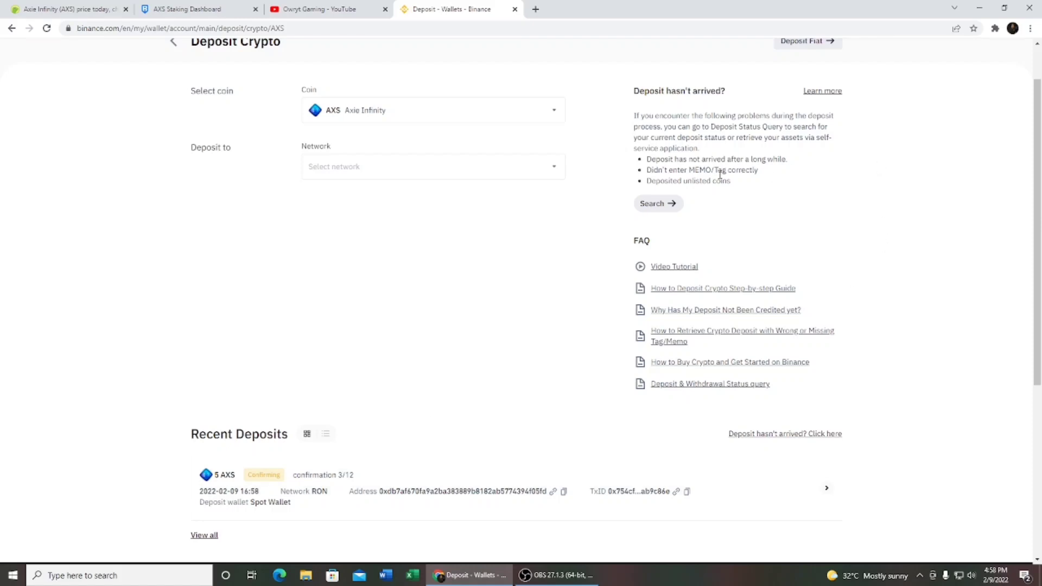
pyautogui.click(996, 28)
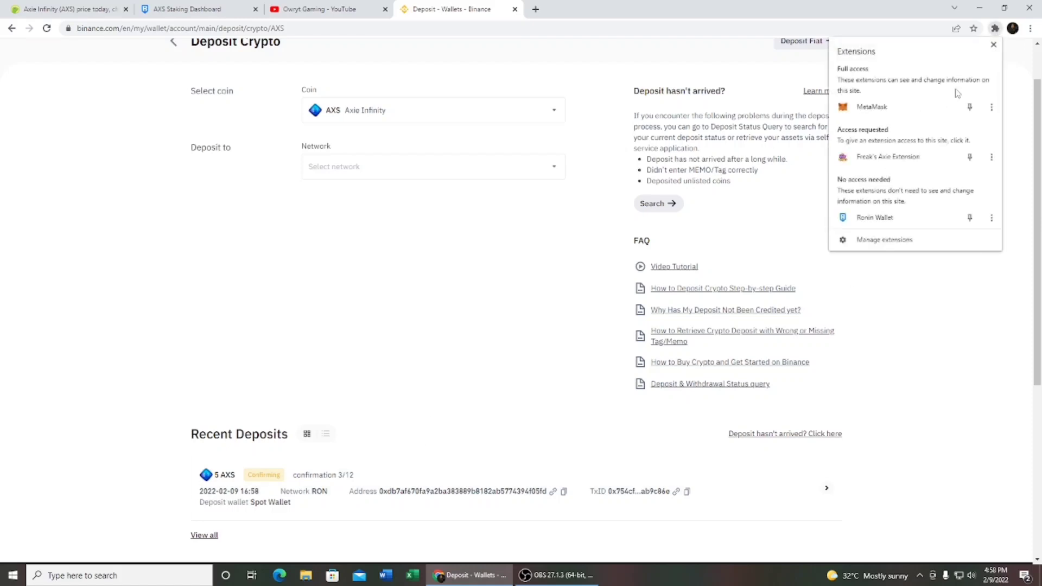
pyautogui.click(900, 214)
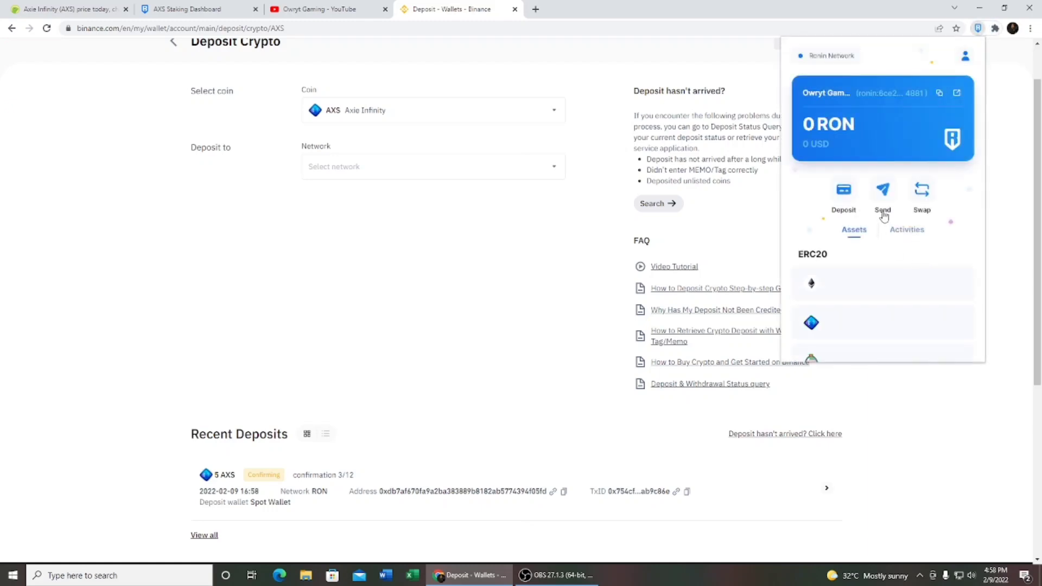
pyautogui.click(910, 242)
pyautogui.click(855, 234)
pyautogui.scroll(-3, 868, 295)
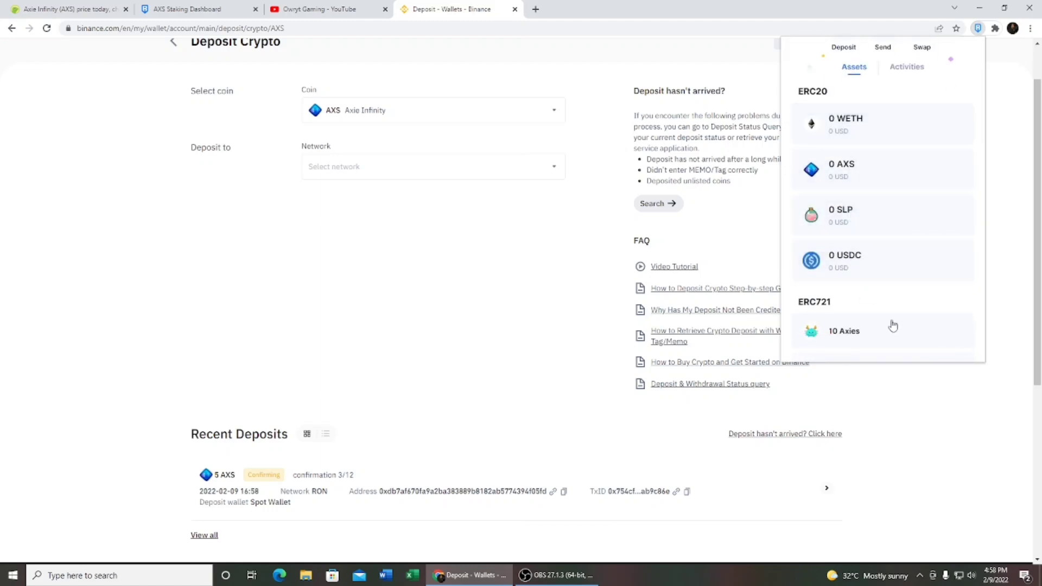
pyautogui.click(882, 395)
# - Open the Binance Fiat and Spot wallet, search for AXS, and reload the page to check whether the deposit has been credited
pyautogui.scroll(1, 466, 222)
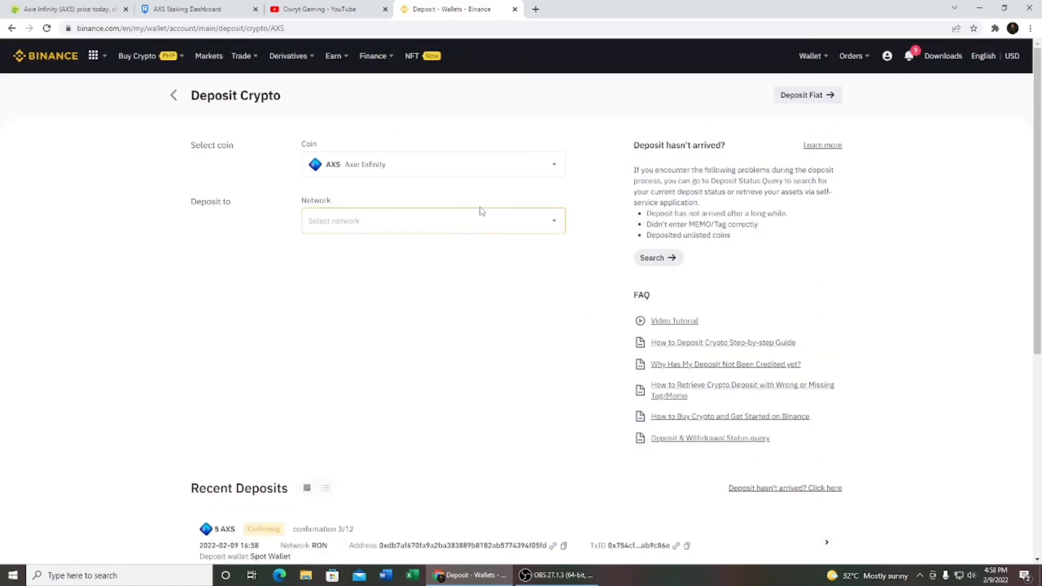
pyautogui.moveTo(825, 65)
pyautogui.click(828, 120)
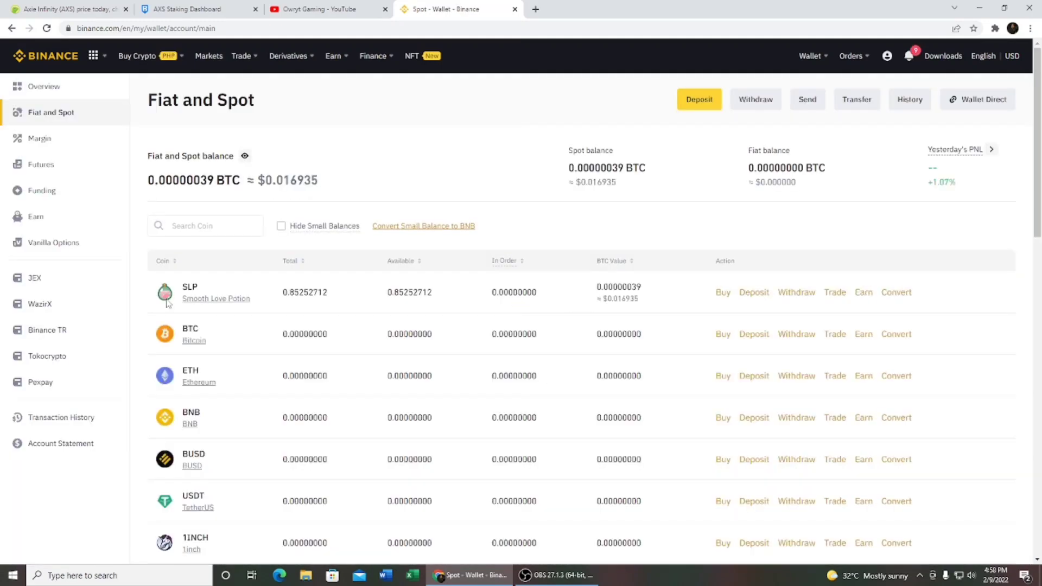
pyautogui.click(195, 228)
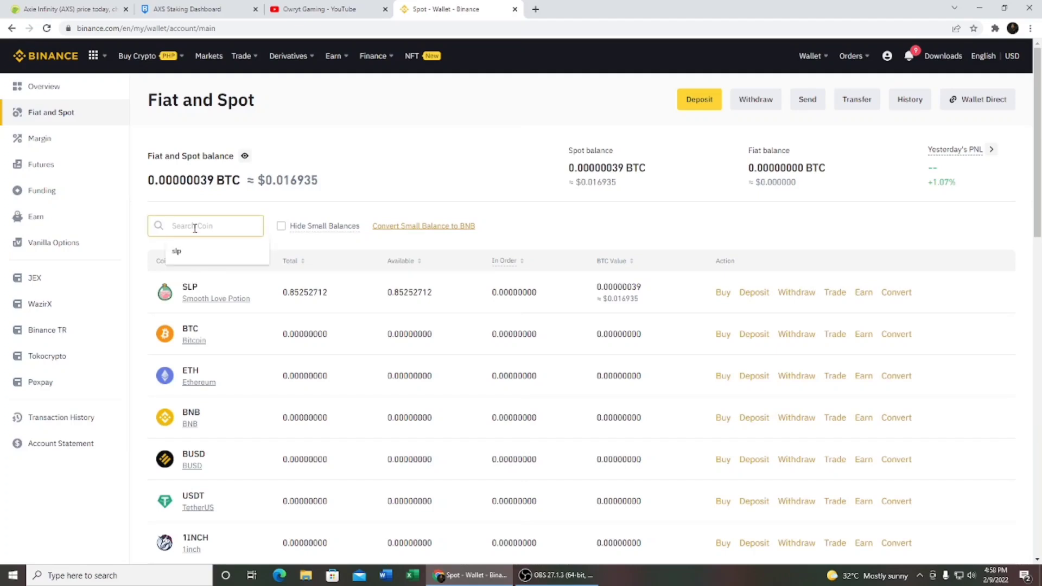
pyautogui.write('axs')
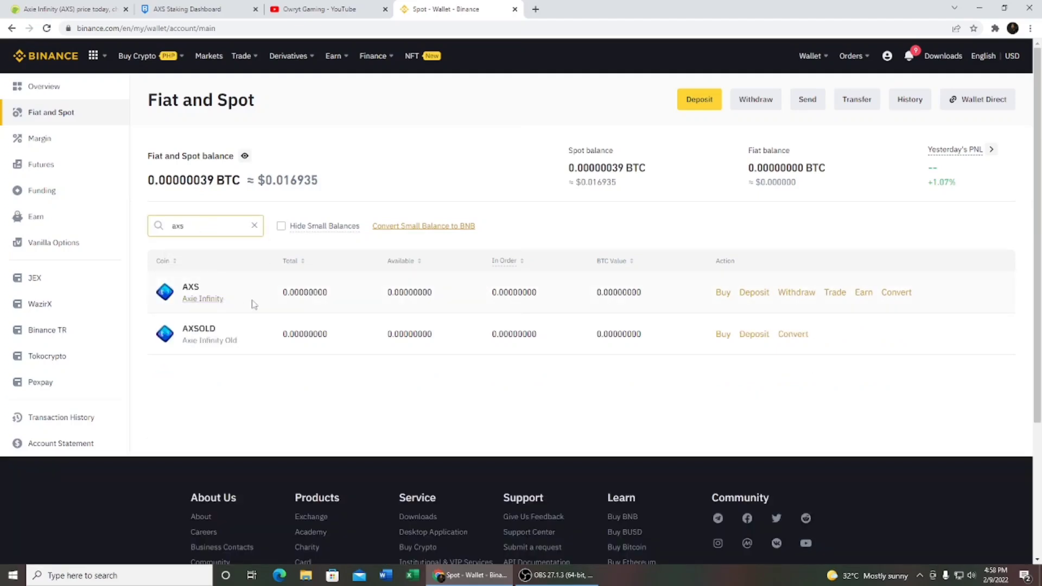
pyautogui.click(48, 30)
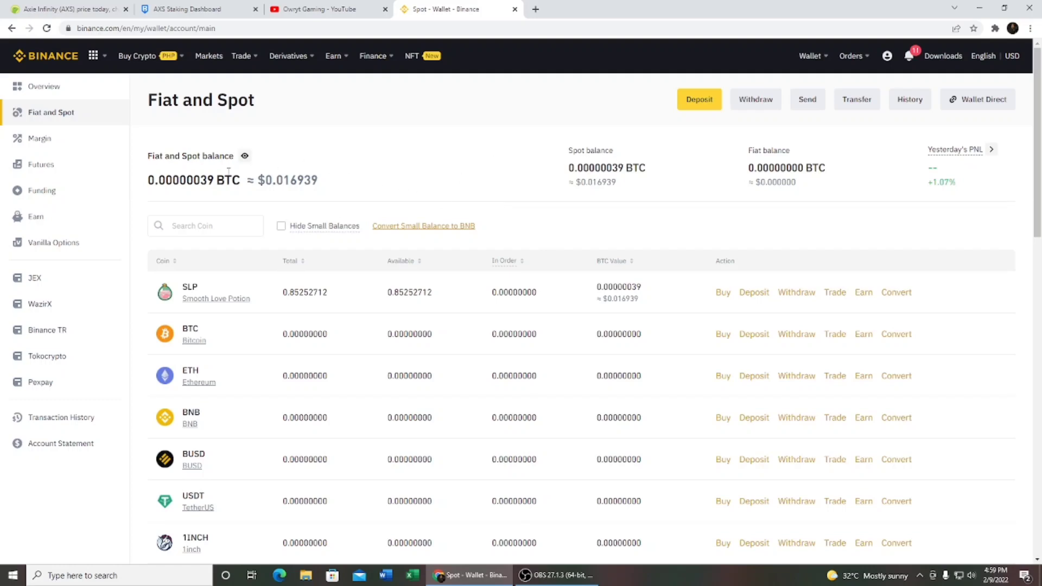
pyautogui.click(47, 28)
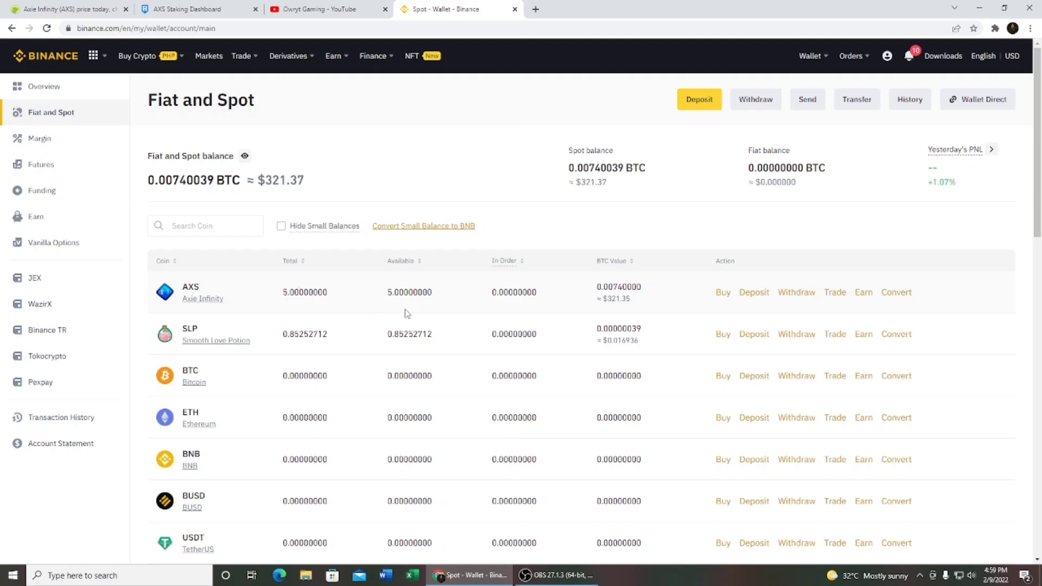
# - Start a conversion from the AXS balance and set the pair from AXS to BUSD
pyautogui.click(895, 294)
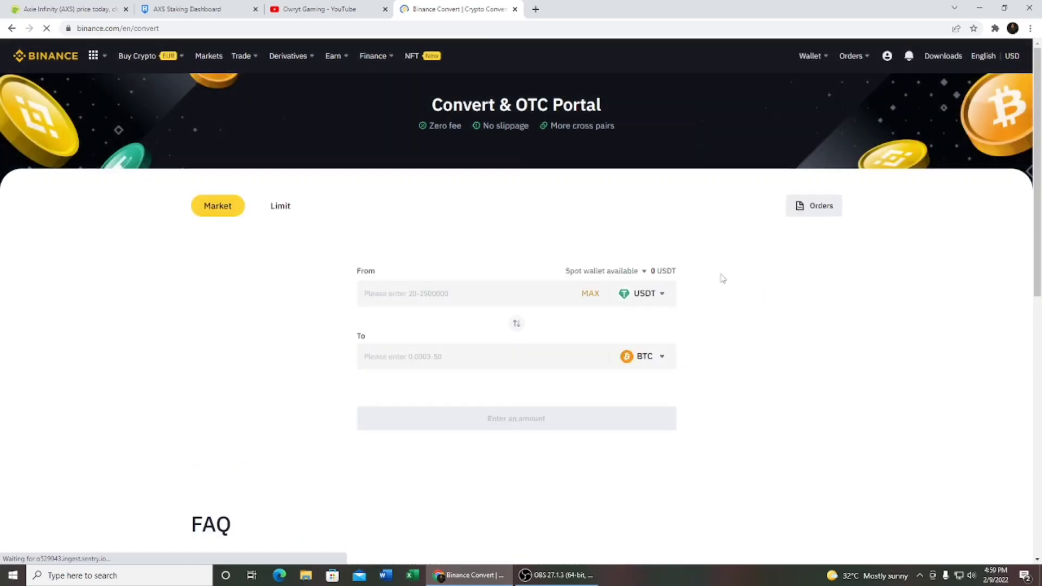
pyautogui.click(662, 294)
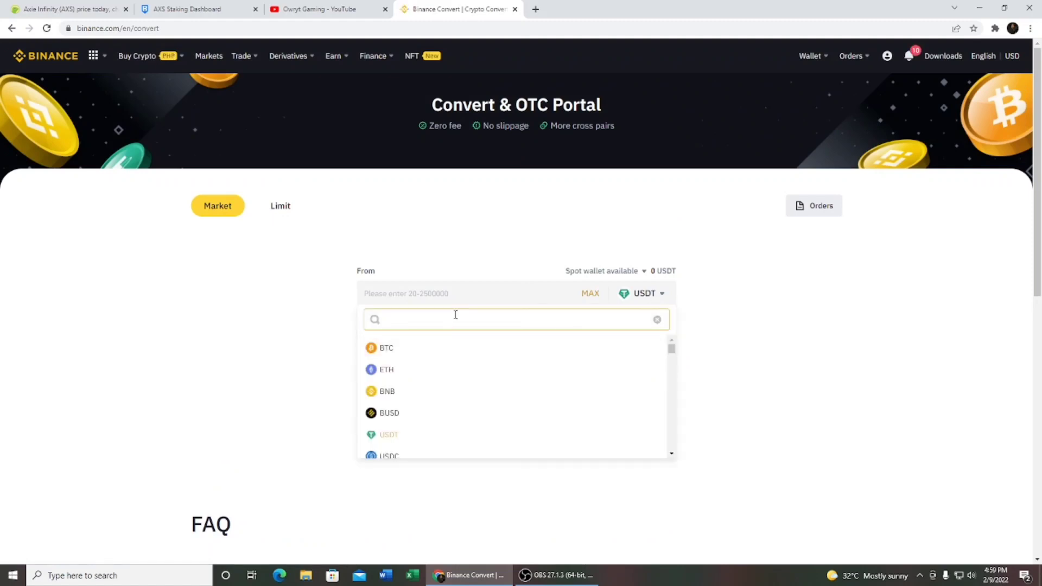
pyautogui.write('axs')
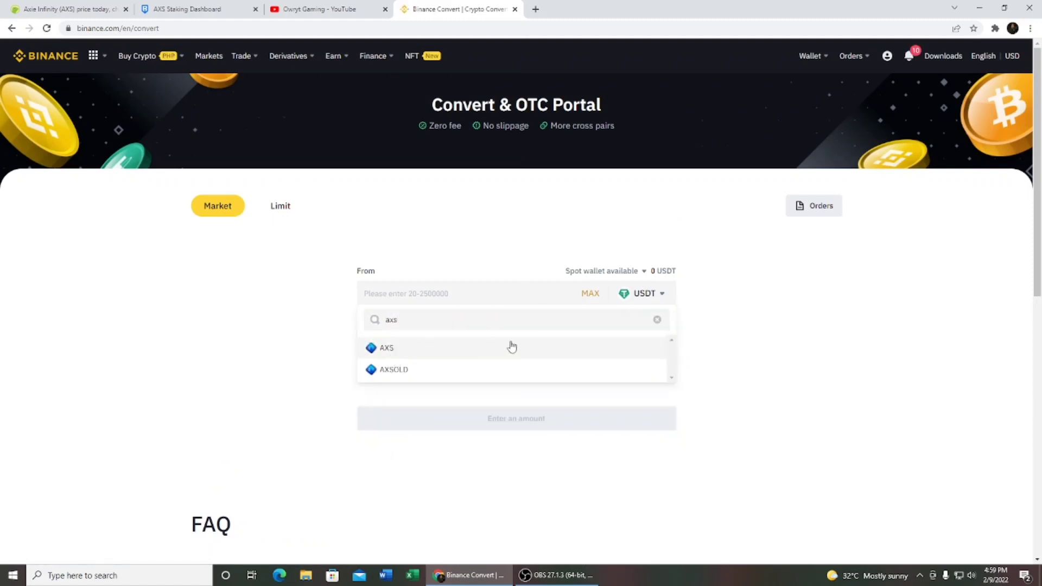
pyautogui.click(518, 348)
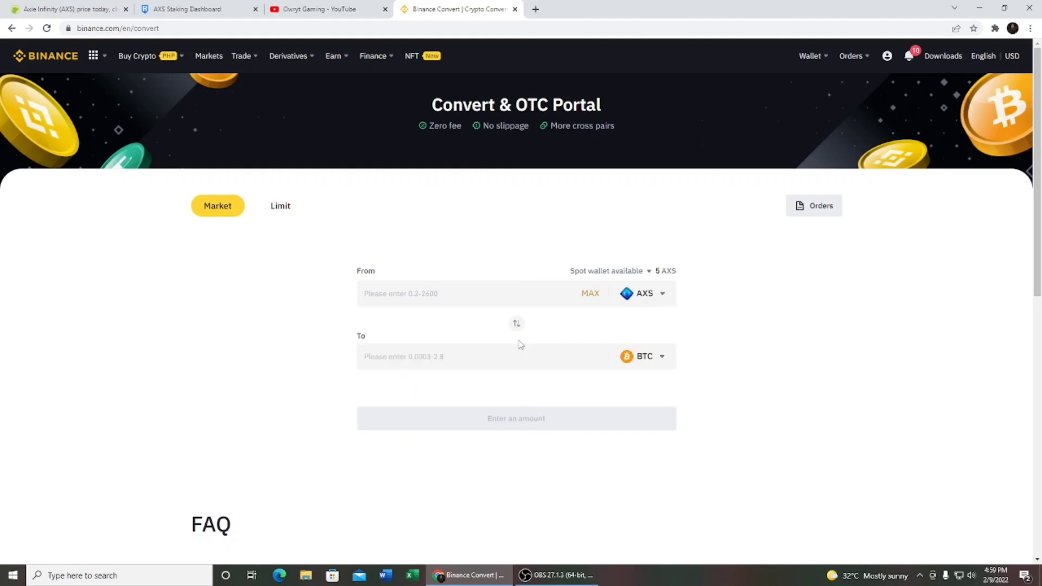
pyautogui.click(659, 359)
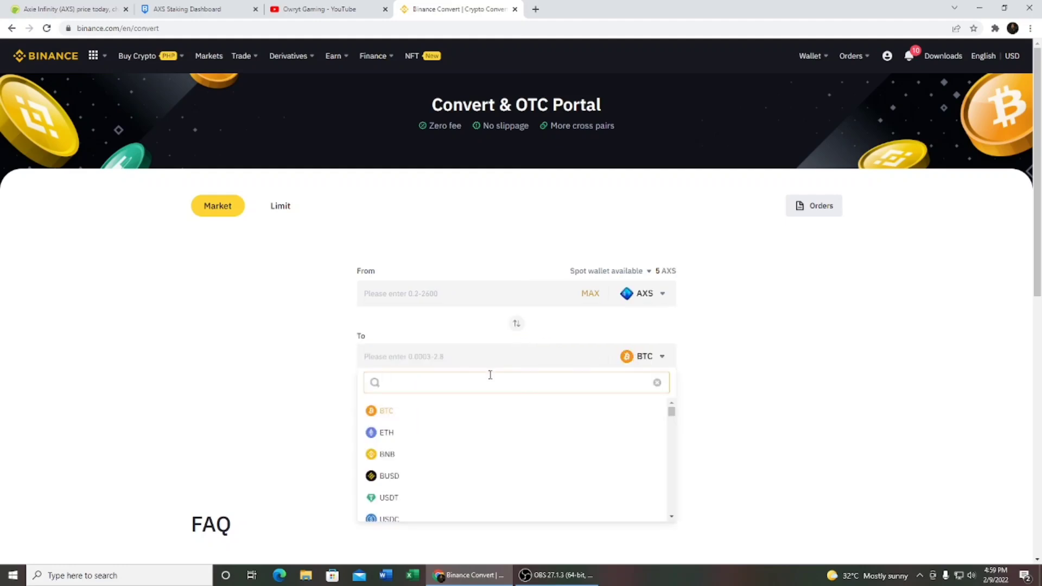
pyautogui.write('busd')
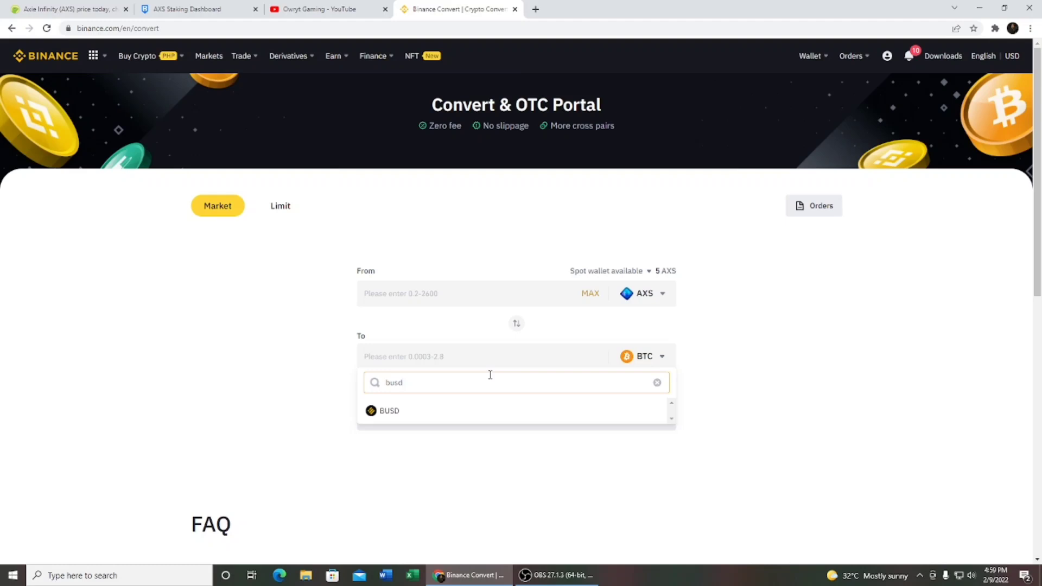
pyautogui.click(395, 414)
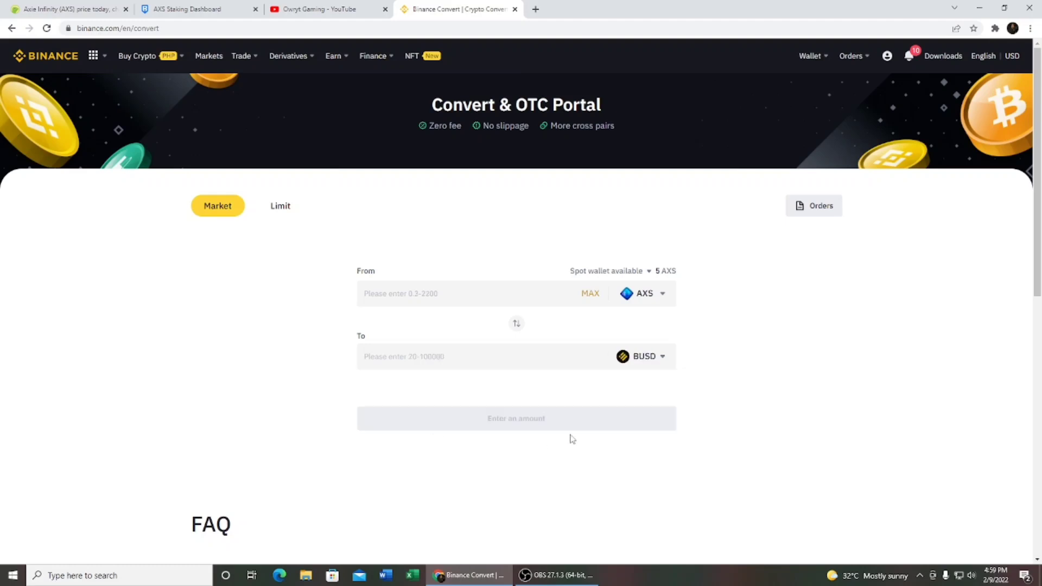
# - Set the conversion amount to the maximum of 5 AXS, preview the quote and convert it to BUSD
pyautogui.click(590, 294)
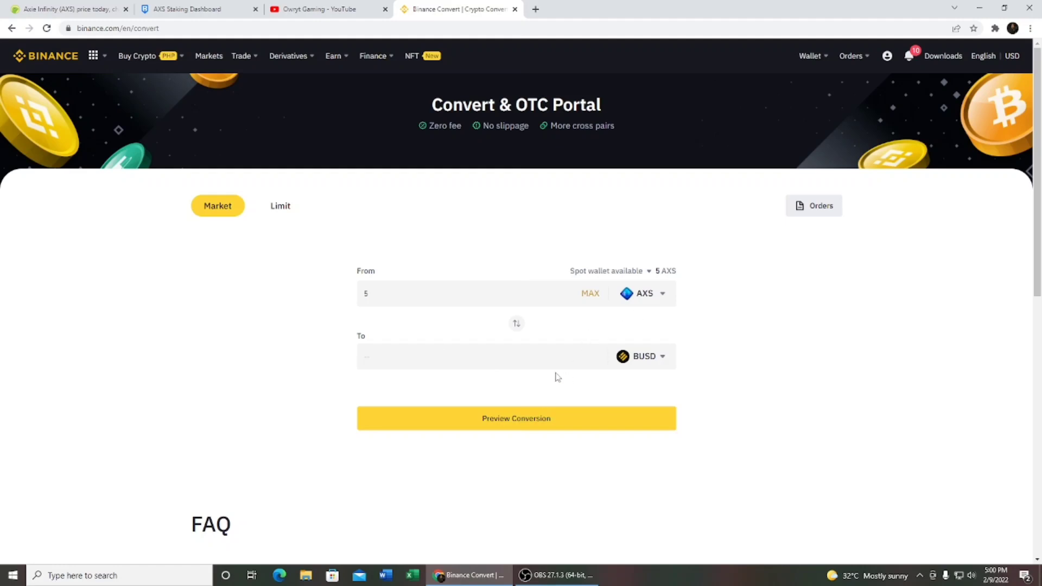
pyautogui.click(529, 427)
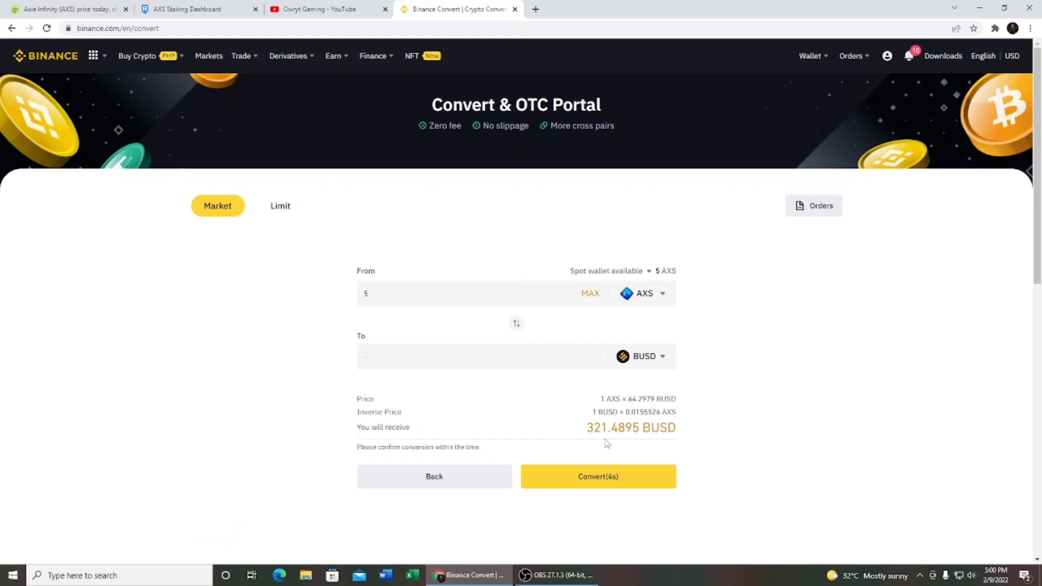
pyautogui.click(620, 481)
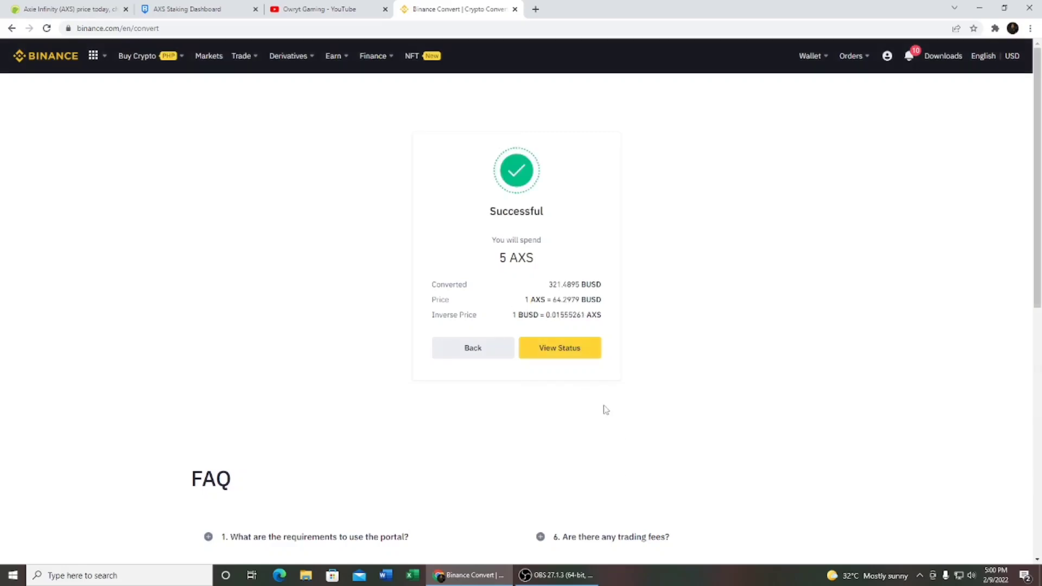
# - Check the conversion's status in the convert history and the BUSD balance in the Fiat and Spot wallet
pyautogui.click(557, 352)
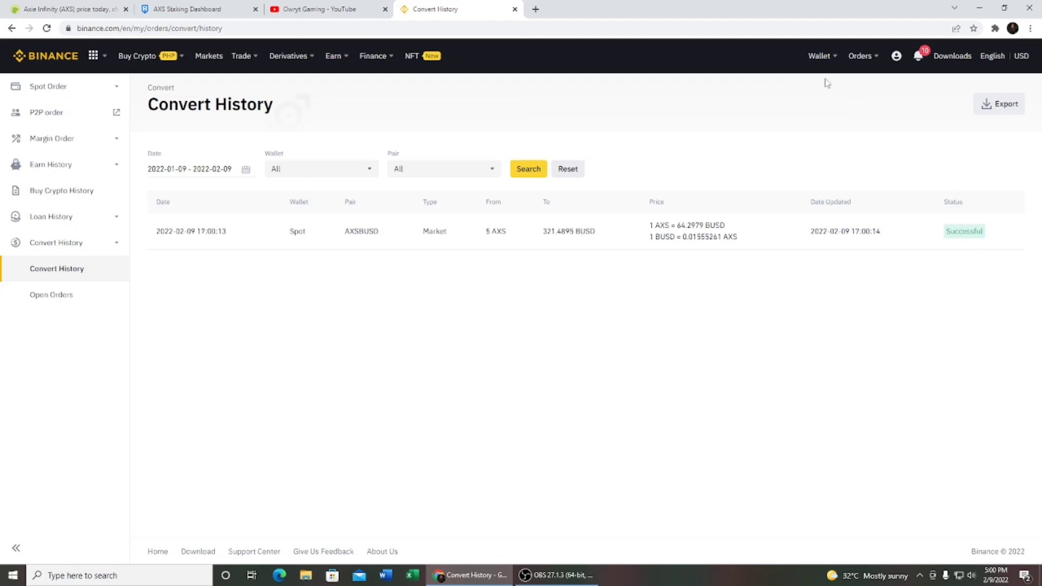
pyautogui.moveTo(821, 56)
pyautogui.click(852, 119)
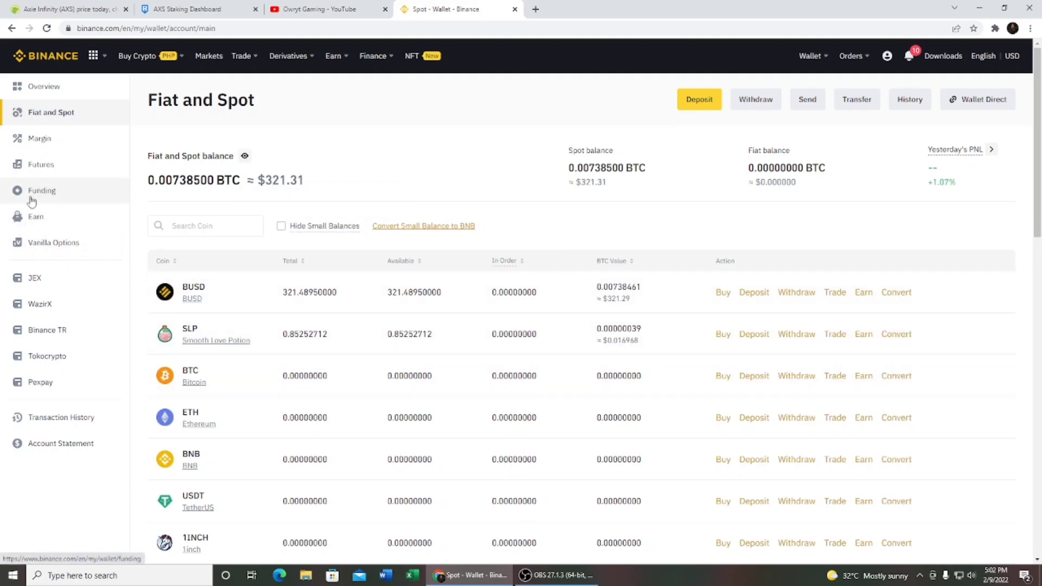
# - Transfer the maximum of 321.4895 BUSD from the Fiat and Spot wallet to the Funding wallet
pyautogui.click(48, 195)
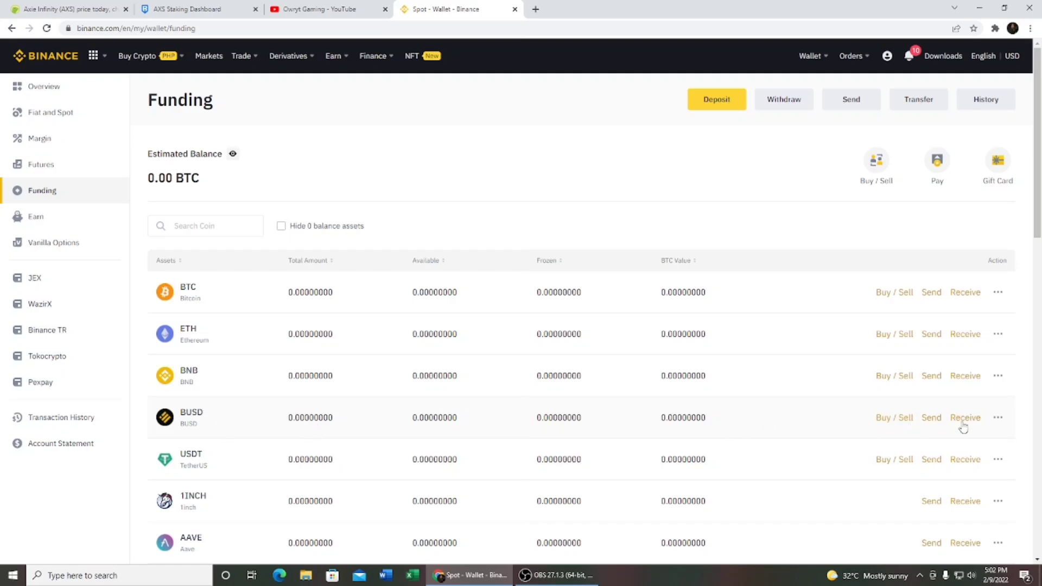
pyautogui.click(999, 418)
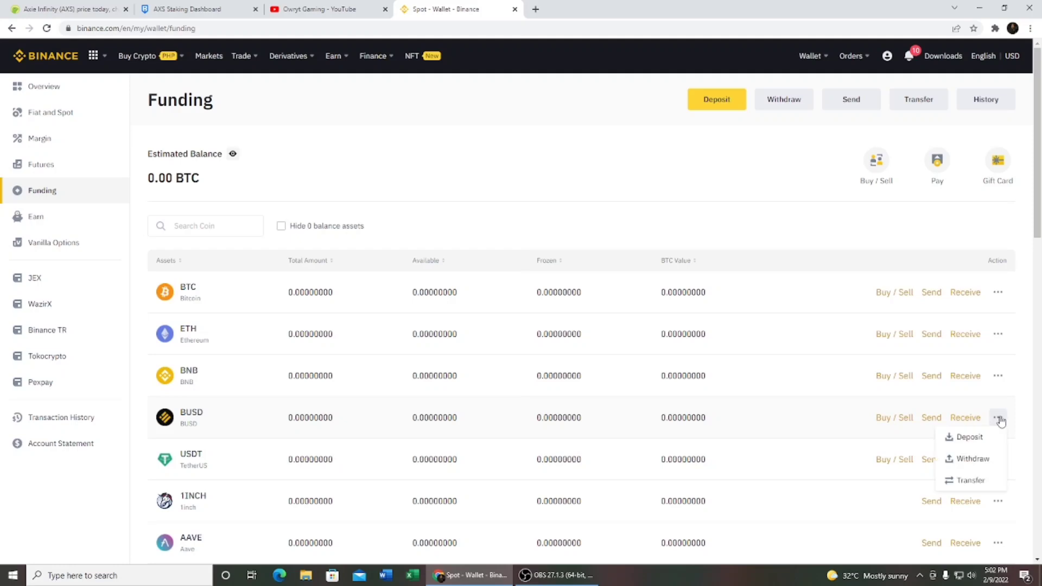
pyautogui.click(970, 482)
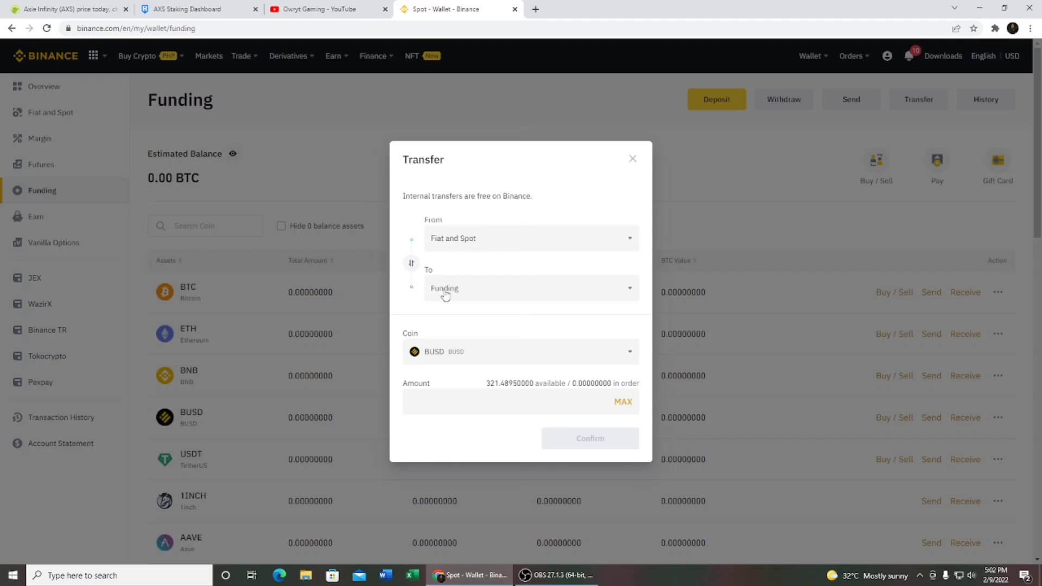
pyautogui.click(628, 409)
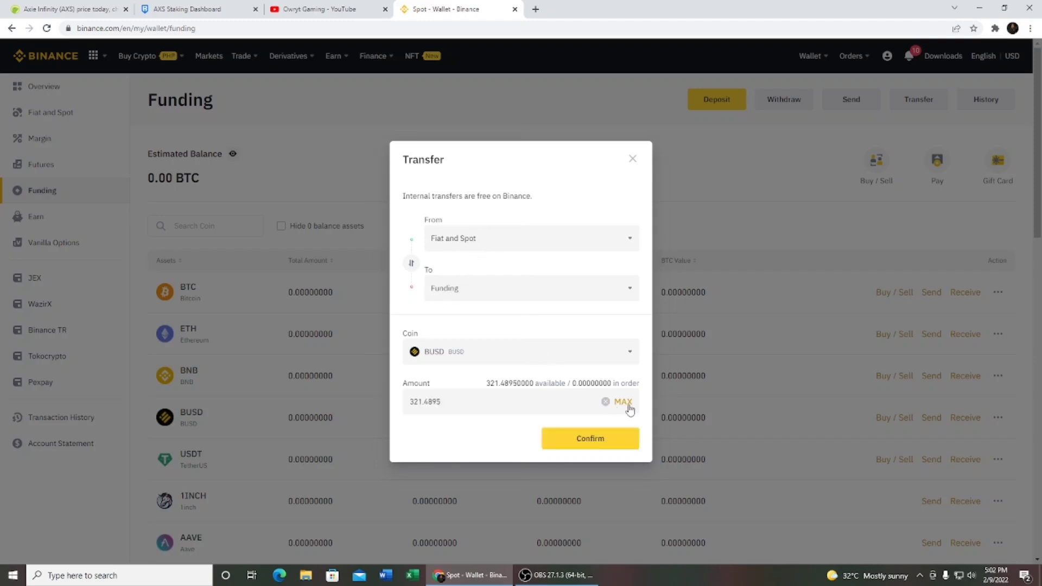
pyautogui.click(597, 439)
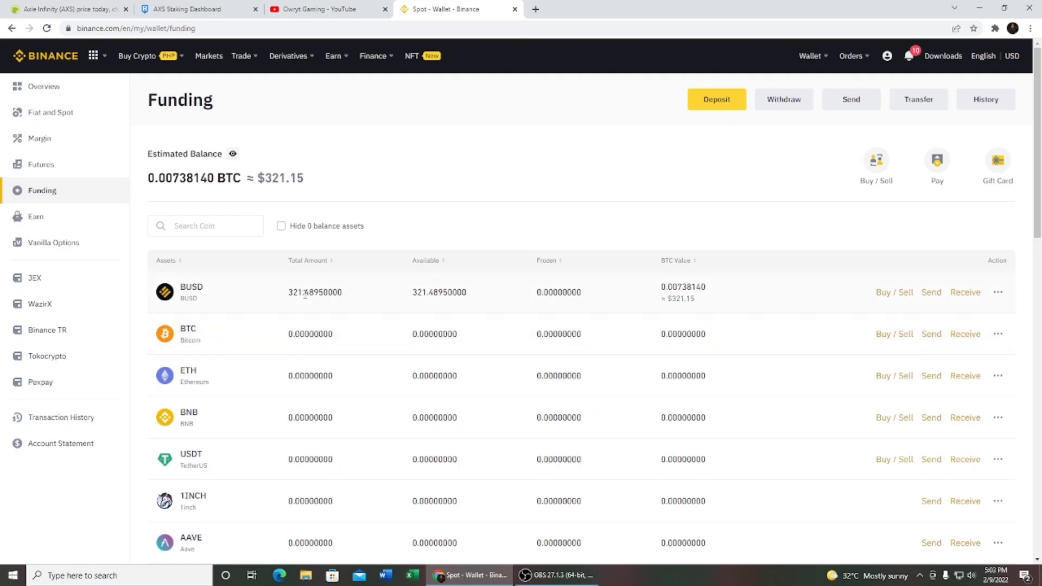
# - Open P2P trading, dismiss the CNY market notice and list the offers for selling BUSD
pyautogui.moveTo(244, 60)
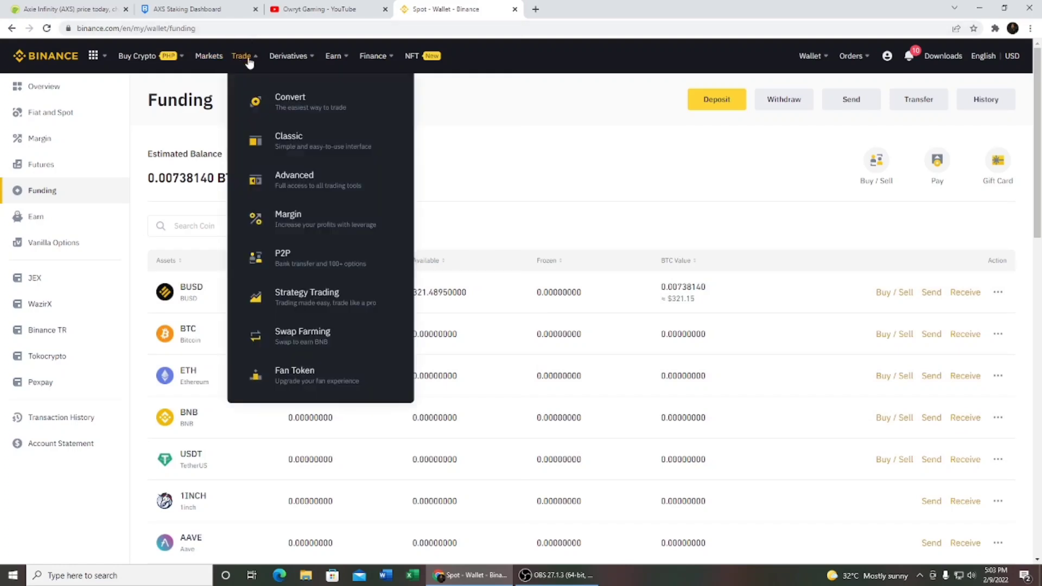
pyautogui.click(295, 266)
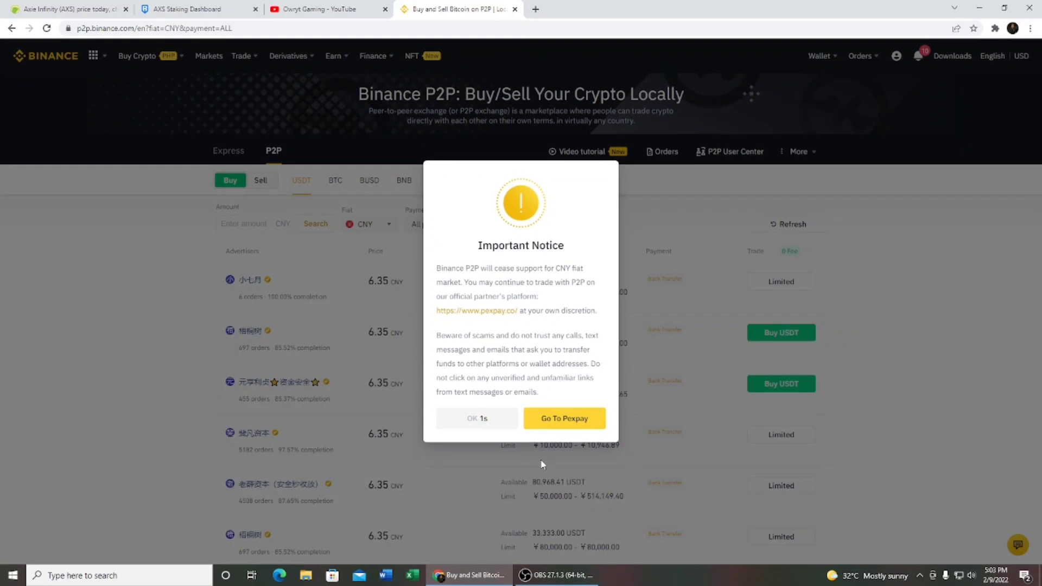
pyautogui.click(478, 419)
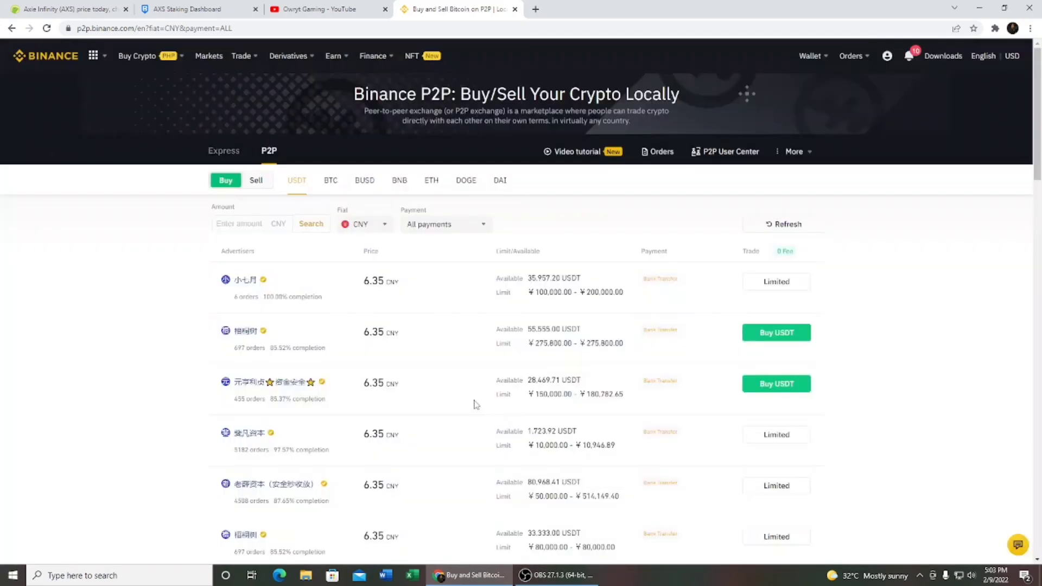
pyautogui.click(257, 182)
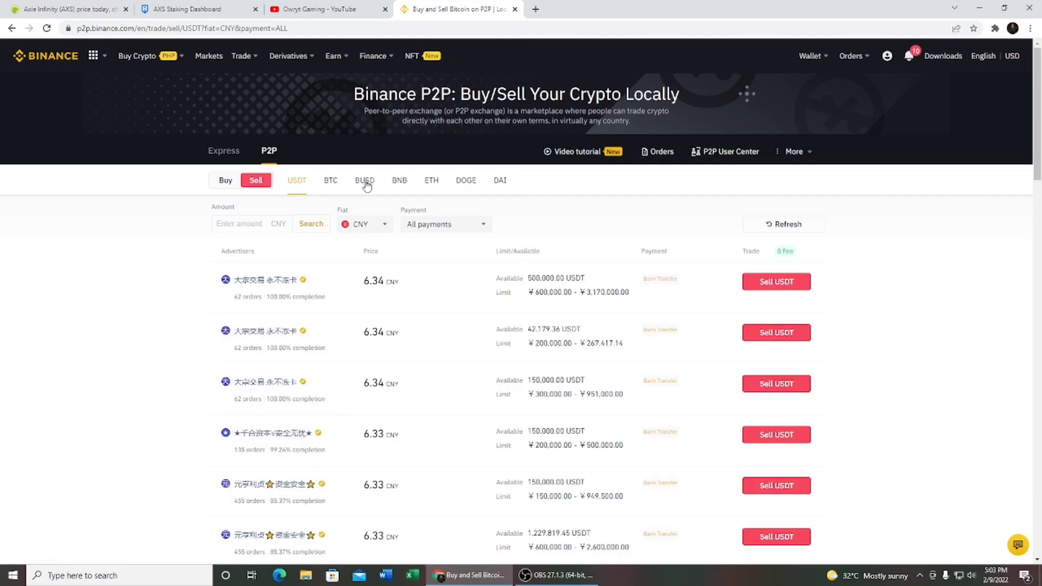
pyautogui.click(365, 183)
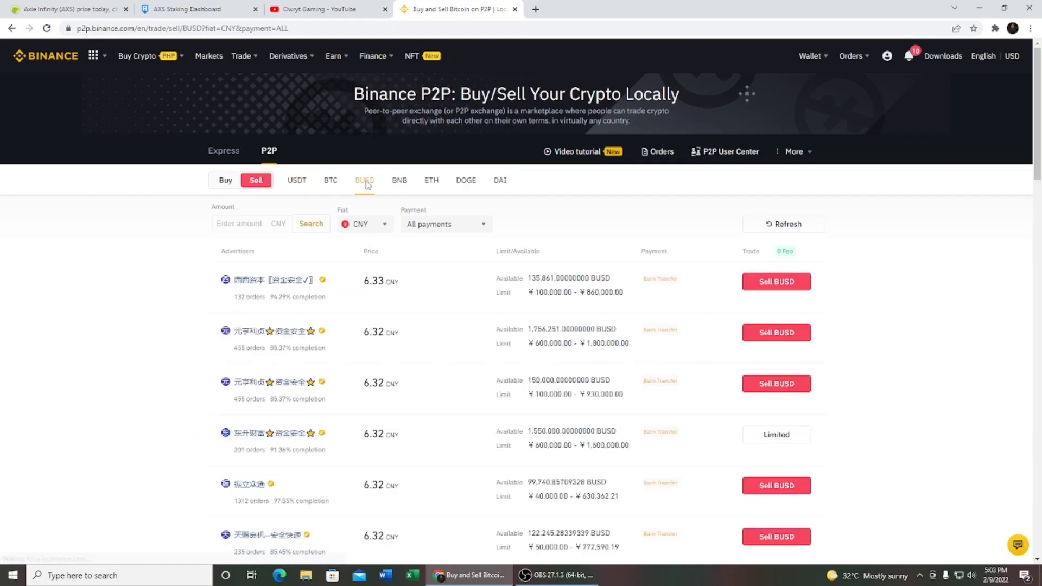
# - Filter the BUSD sell offers to PHP with UnionBank of the Philippines as payment, and compare the advertisers' prices and limits
pyautogui.click(371, 226)
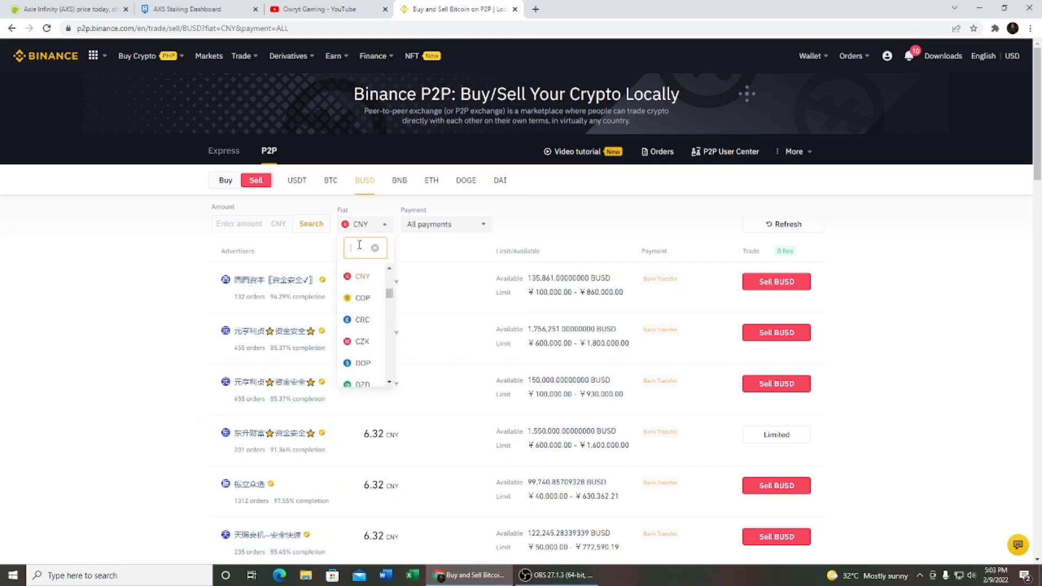
pyautogui.write('php')
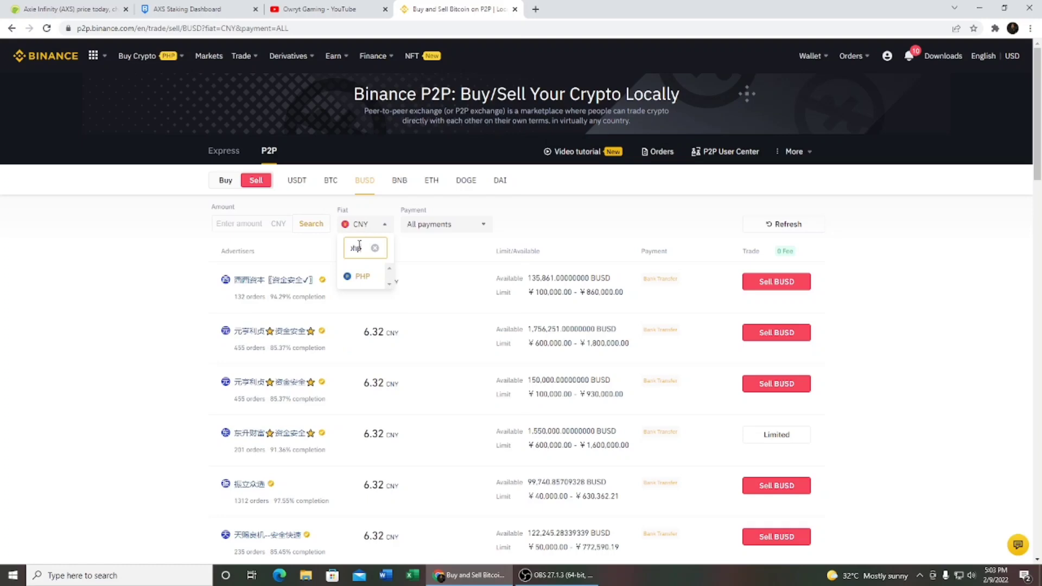
pyautogui.click(362, 276)
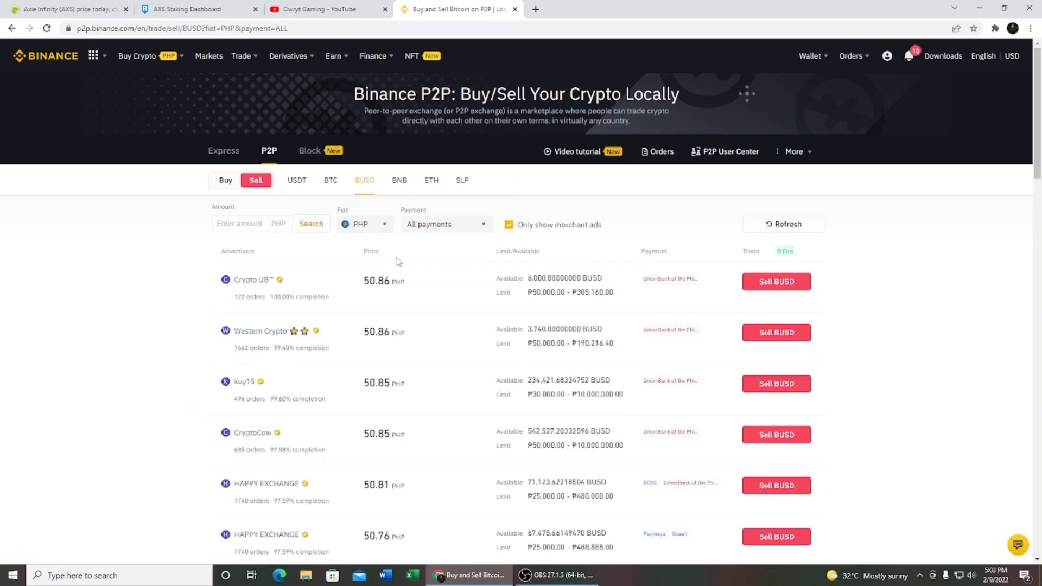
pyautogui.click(476, 227)
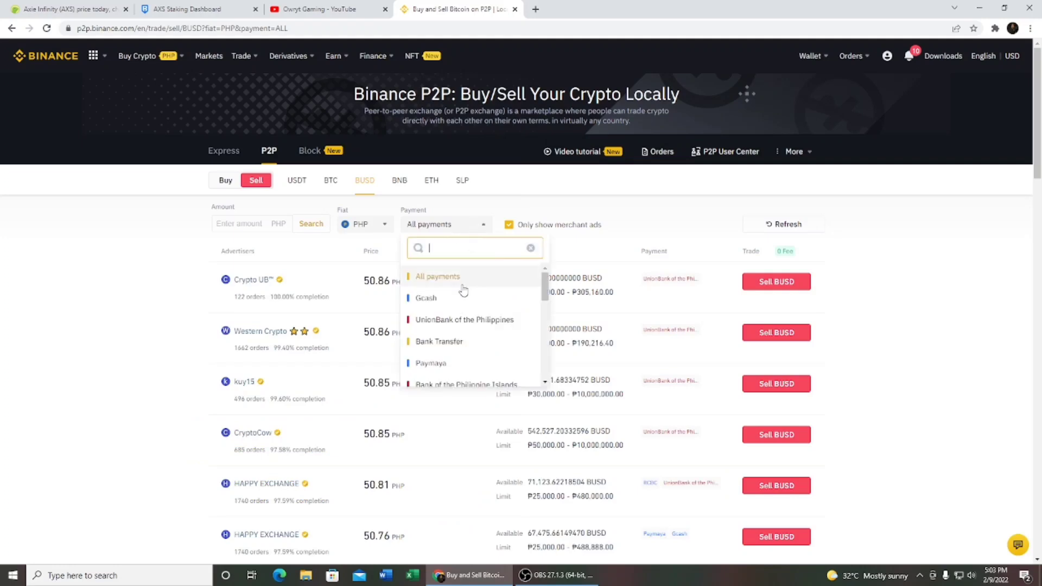
pyautogui.click(470, 325)
pyautogui.click(470, 325)
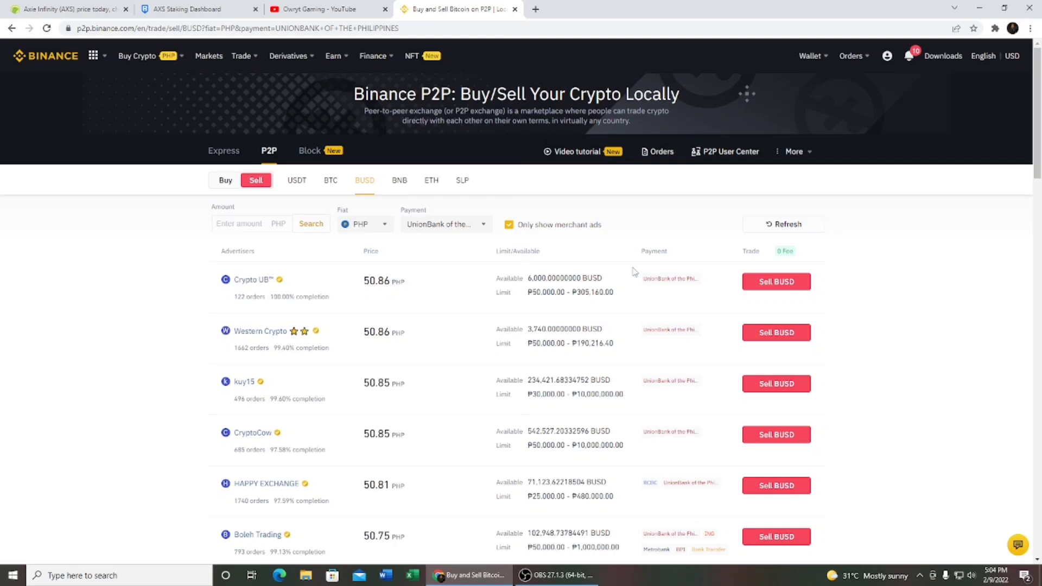
pyautogui.moveTo(806, 154)
pyautogui.scroll(-2, 402, 375)
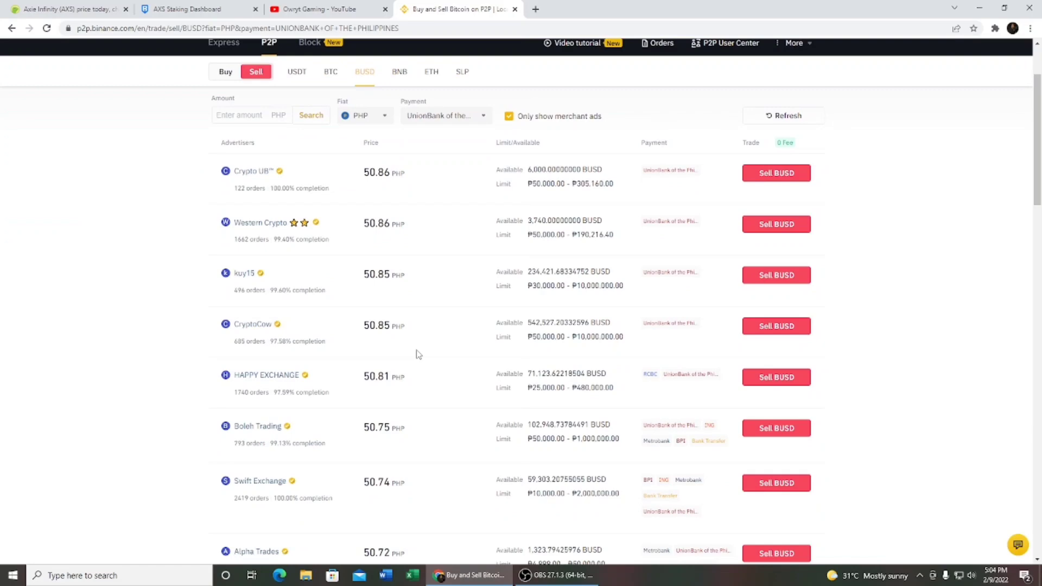
pyautogui.scroll(2, 418, 354)
pyautogui.scroll(-3, 417, 354)
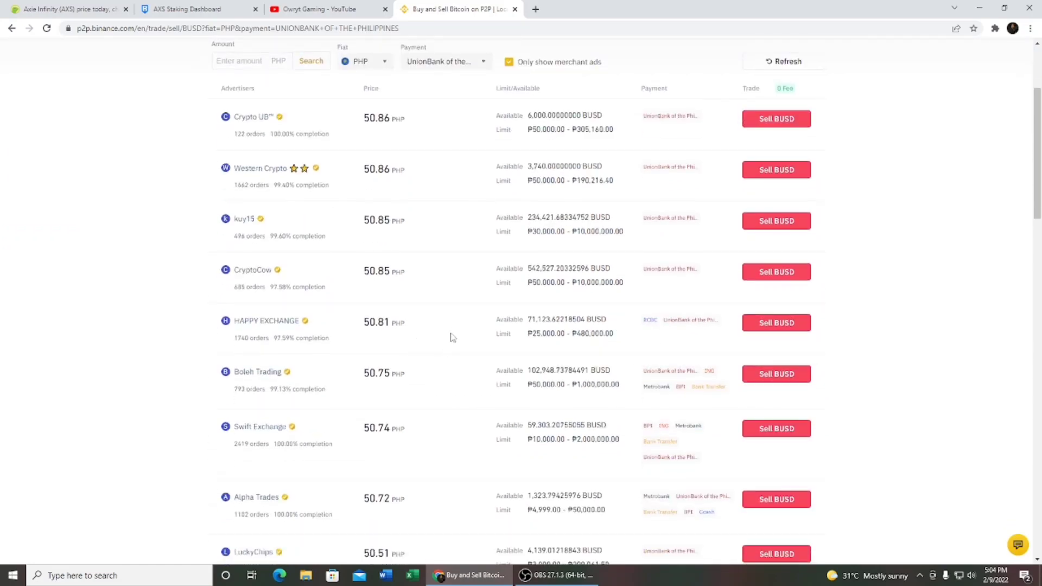
pyautogui.scroll(3, 452, 337)
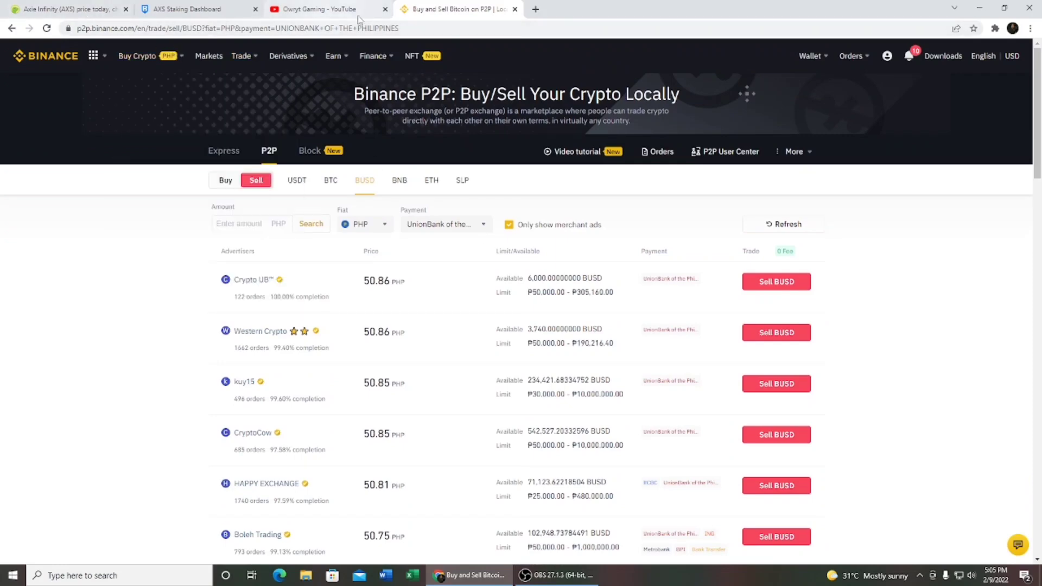
# - Switch to CoinGecko, find Binance USD (BUSD) and calculate the PHP value of 324 BUSD
pyautogui.click(81, 14)
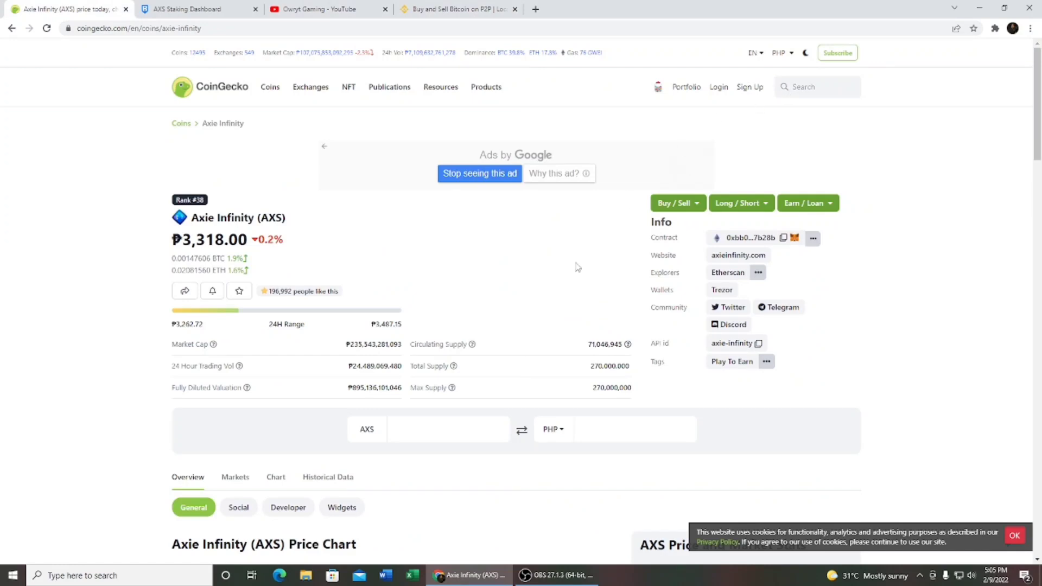
pyautogui.click(798, 87)
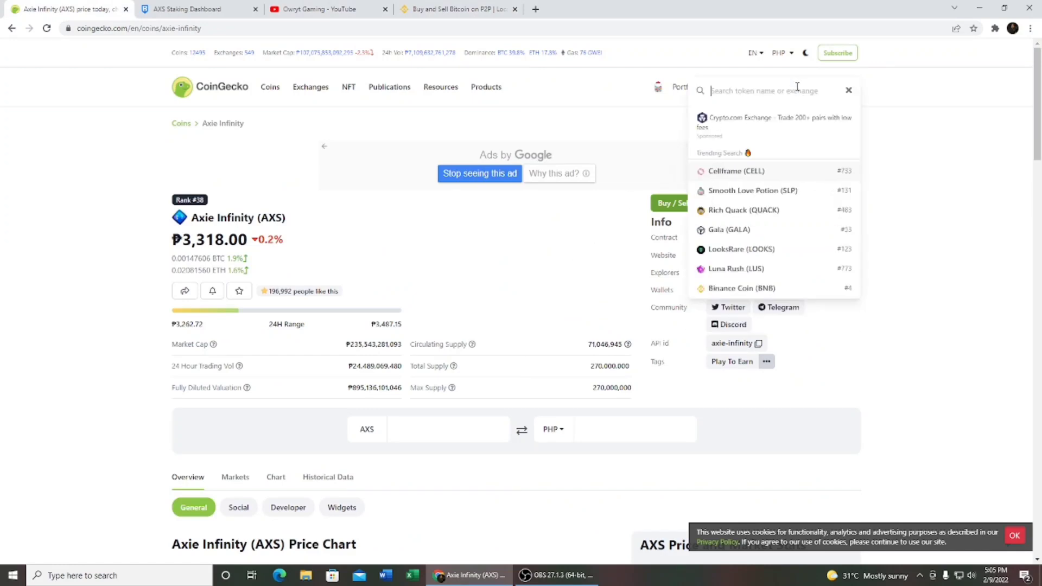
pyautogui.write('busd')
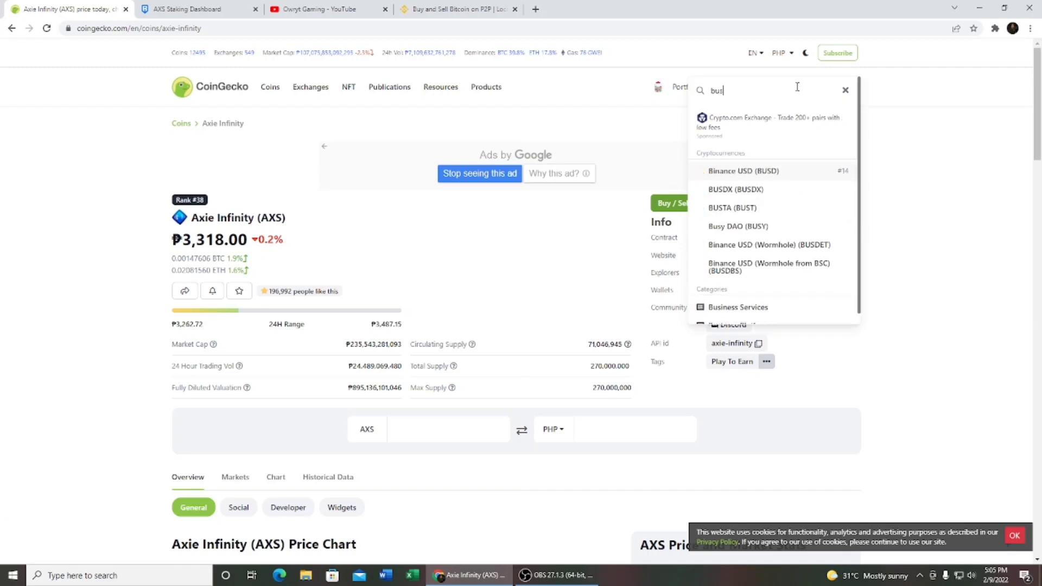
pyautogui.click(760, 171)
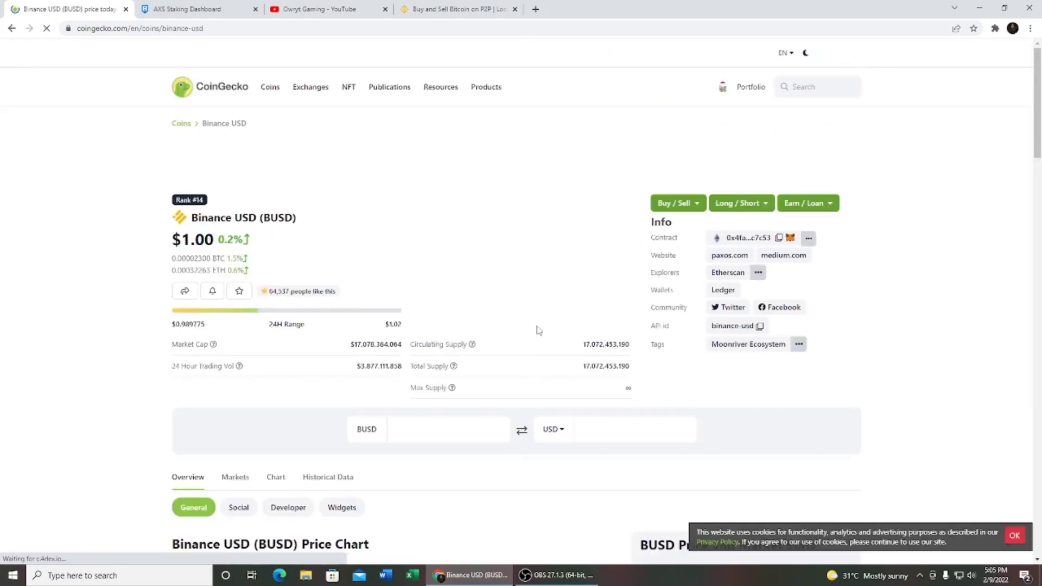
pyautogui.click(457, 430)
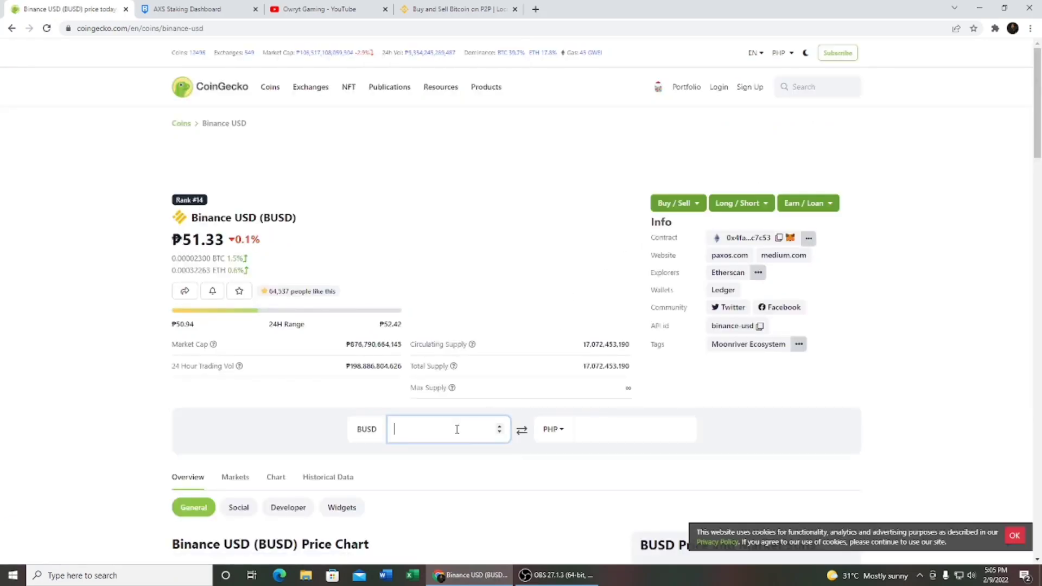
pyautogui.write('324')
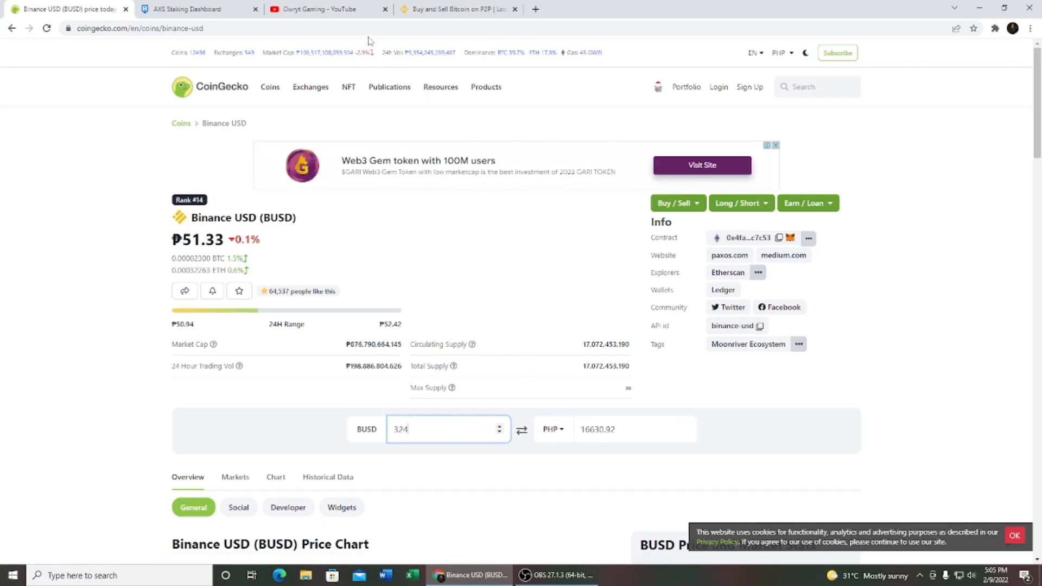
# - Return to the Binance P2P offers and sell the full 321.4895 BUSD to Swift Exchange, paid through UnionBank of the Philippines
pyautogui.click(425, 12)
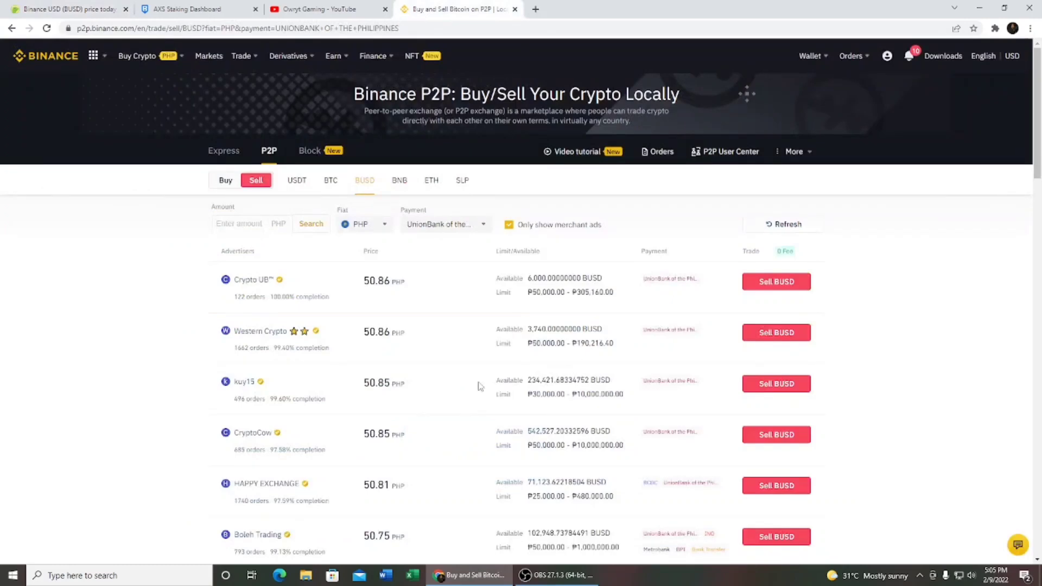
pyautogui.scroll(-1, 466, 393)
pyautogui.scroll(-4, 455, 403)
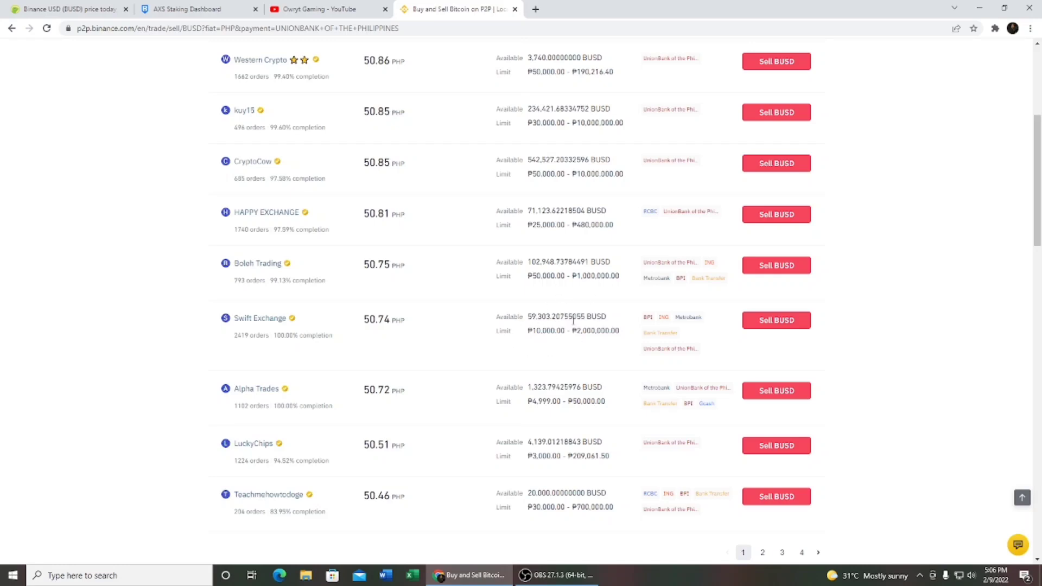
pyautogui.click(777, 325)
pyautogui.click(759, 381)
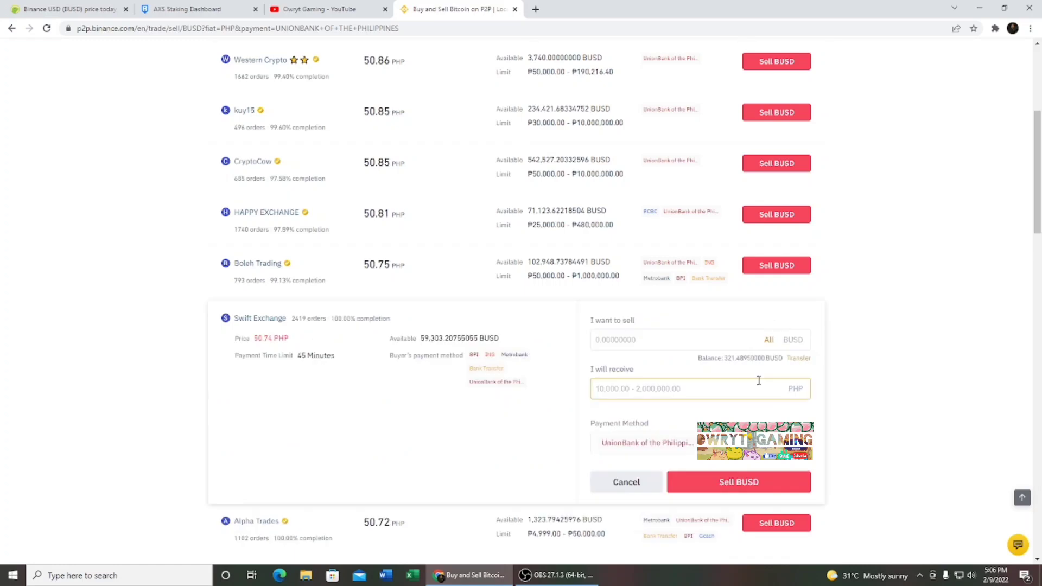
pyautogui.scroll(-2, 759, 381)
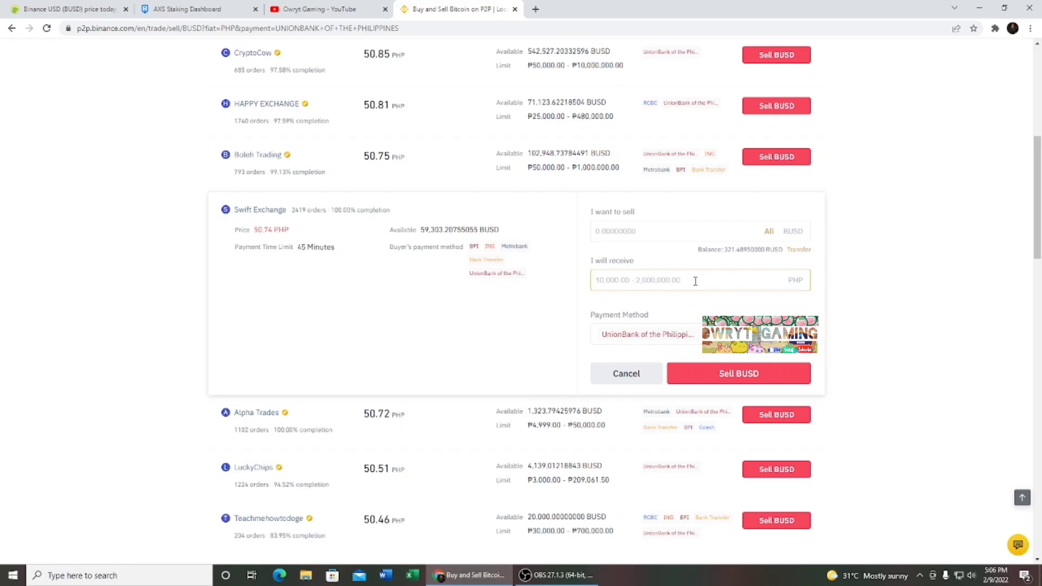
pyautogui.click(769, 232)
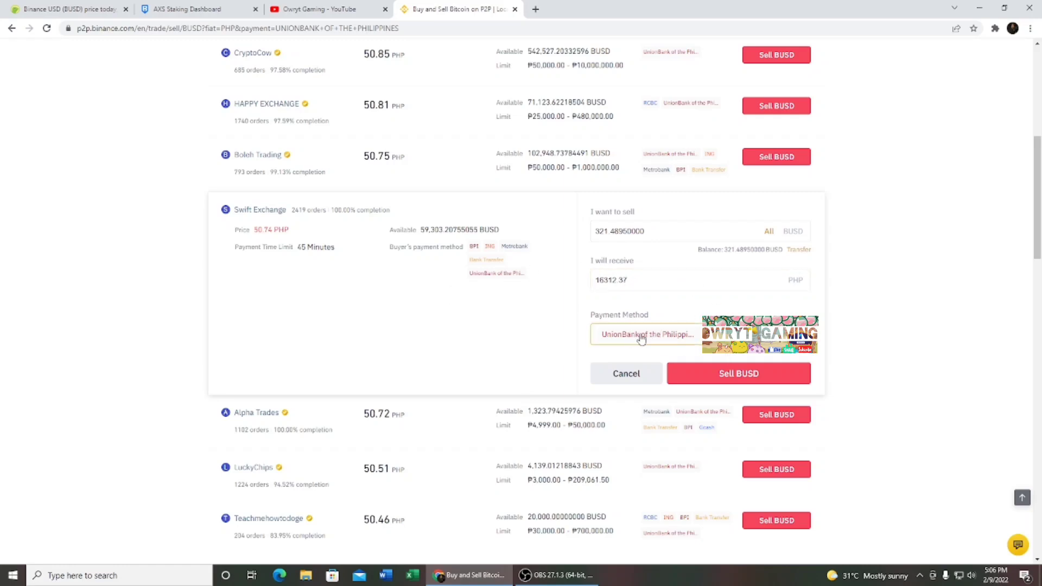
pyautogui.click(744, 375)
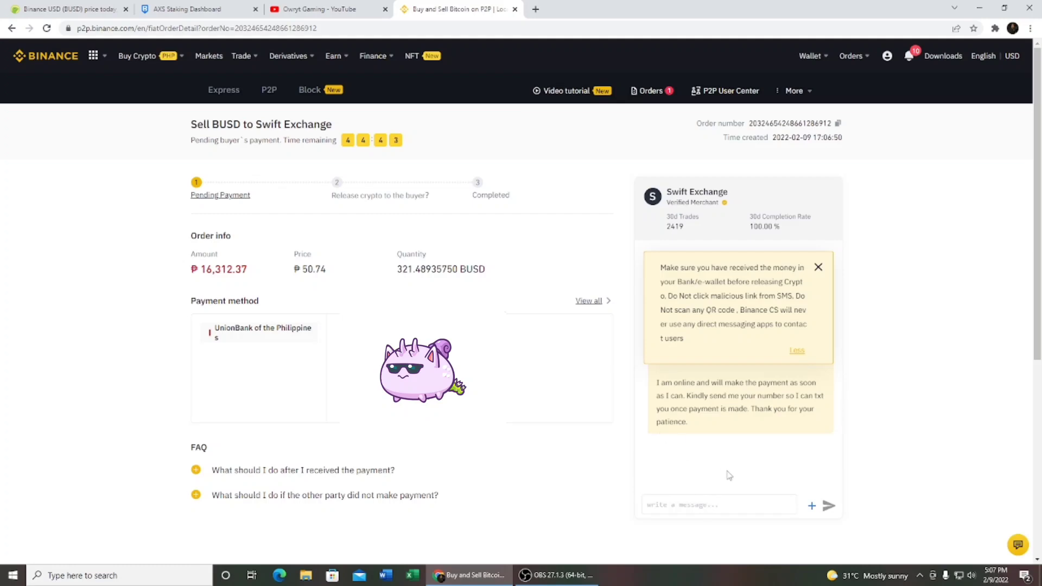
# - Send the buyer the chat message "hello po" and check the order details while the payment is pending
pyautogui.scroll(-3, 728, 472)
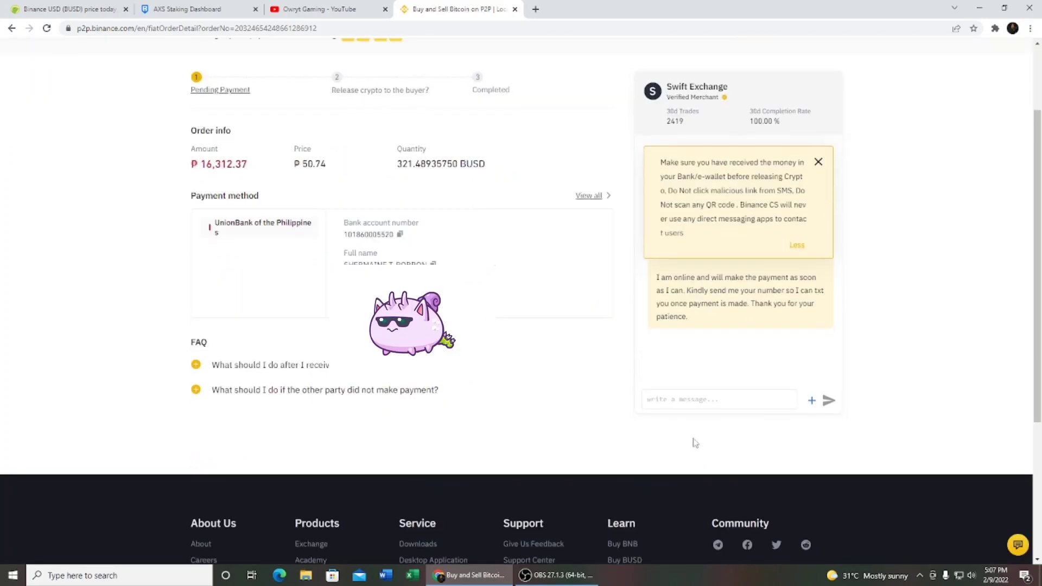
pyautogui.scroll(2, 706, 442)
pyautogui.click(715, 451)
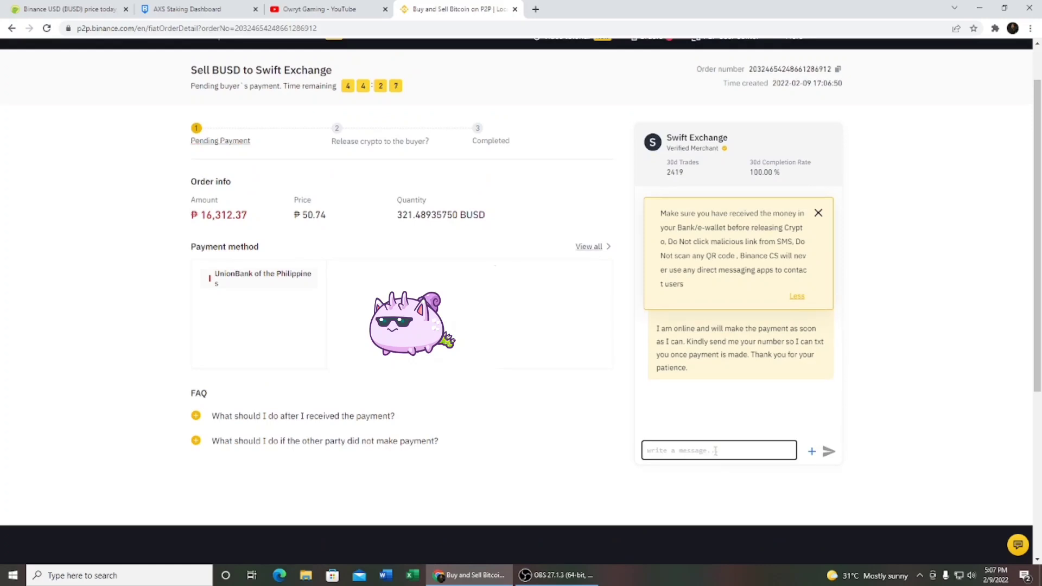
pyautogui.write('hello po')
pyautogui.click(829, 452)
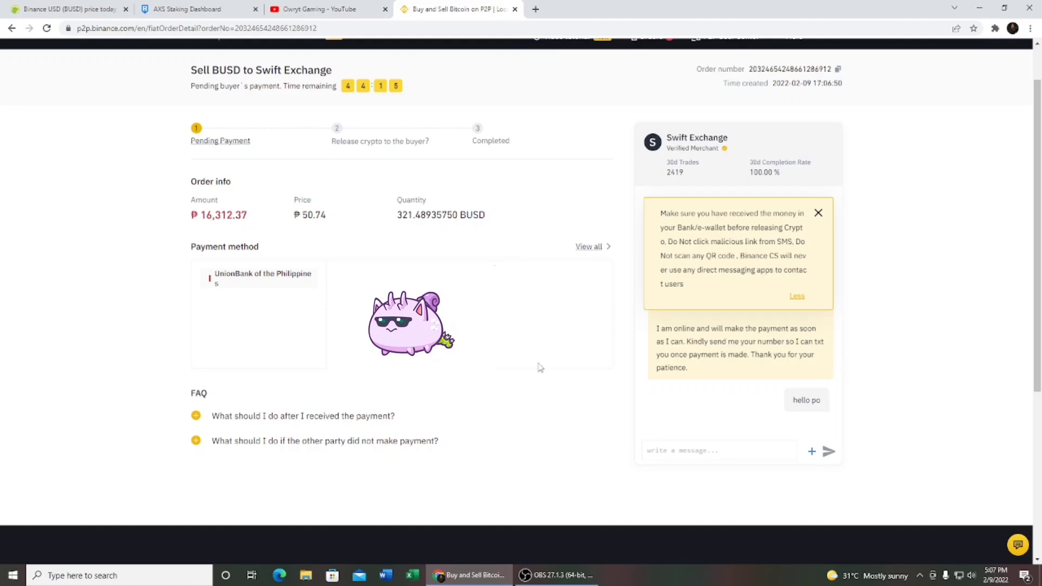
pyautogui.scroll(1, 507, 358)
pyautogui.scroll(-3, 512, 366)
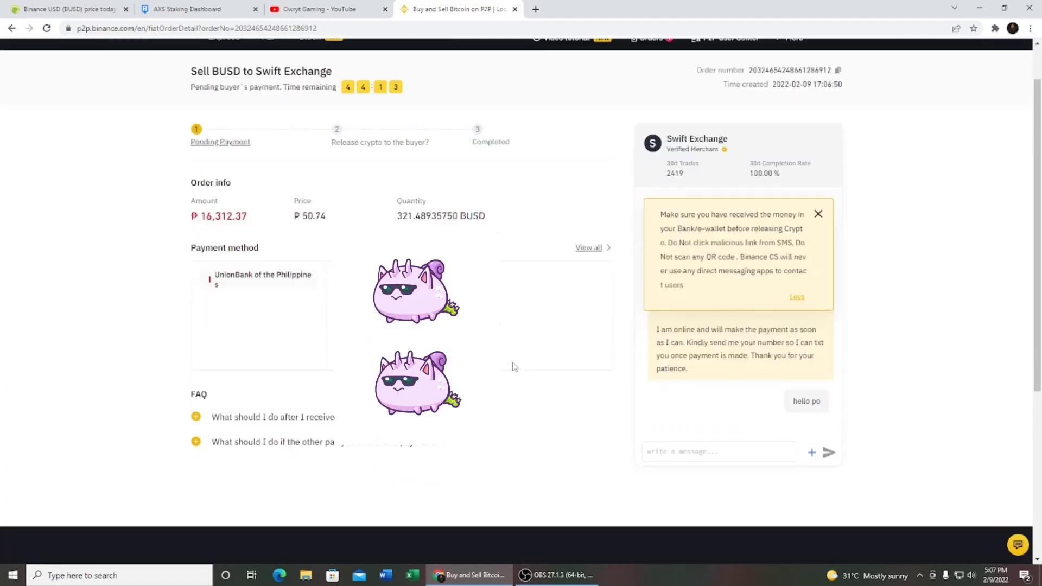
pyautogui.scroll(2, 513, 366)
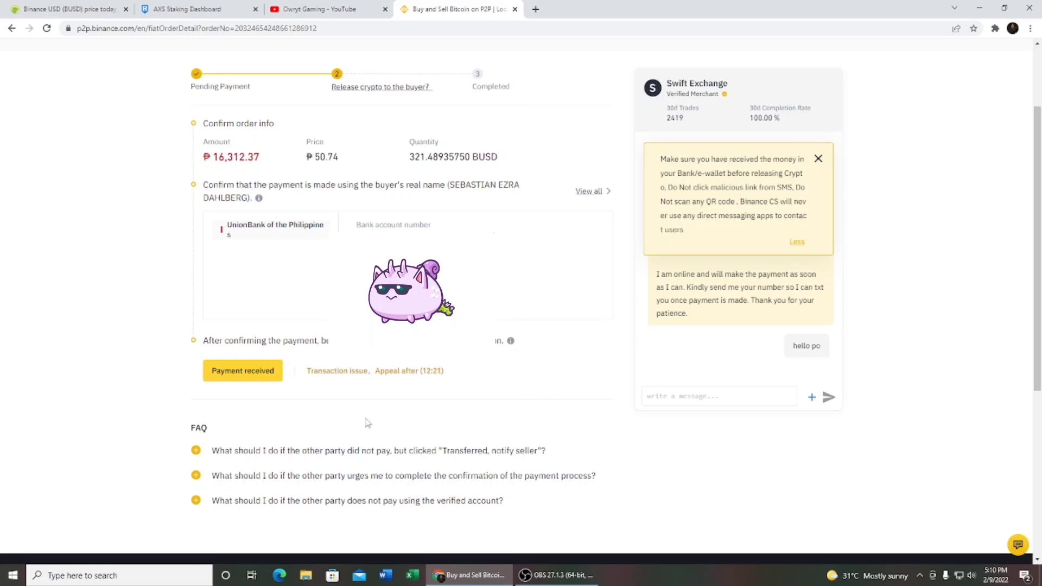
# - Confirm the payment as received and release the BUSD to the buyer, requesting and entering the phone verification code
pyautogui.click(246, 372)
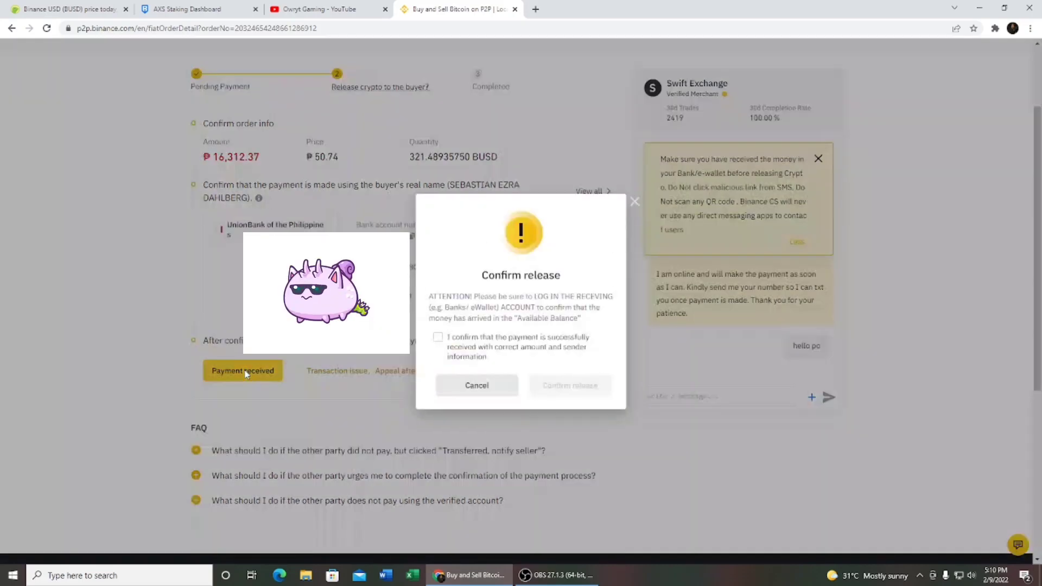
pyautogui.click(438, 337)
pyautogui.click(567, 388)
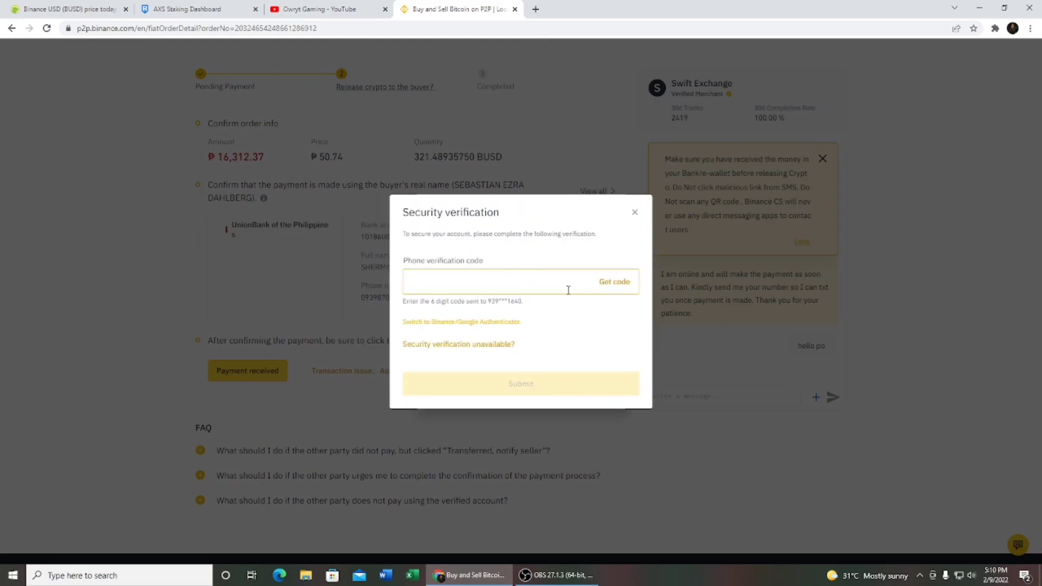
pyautogui.click(615, 282)
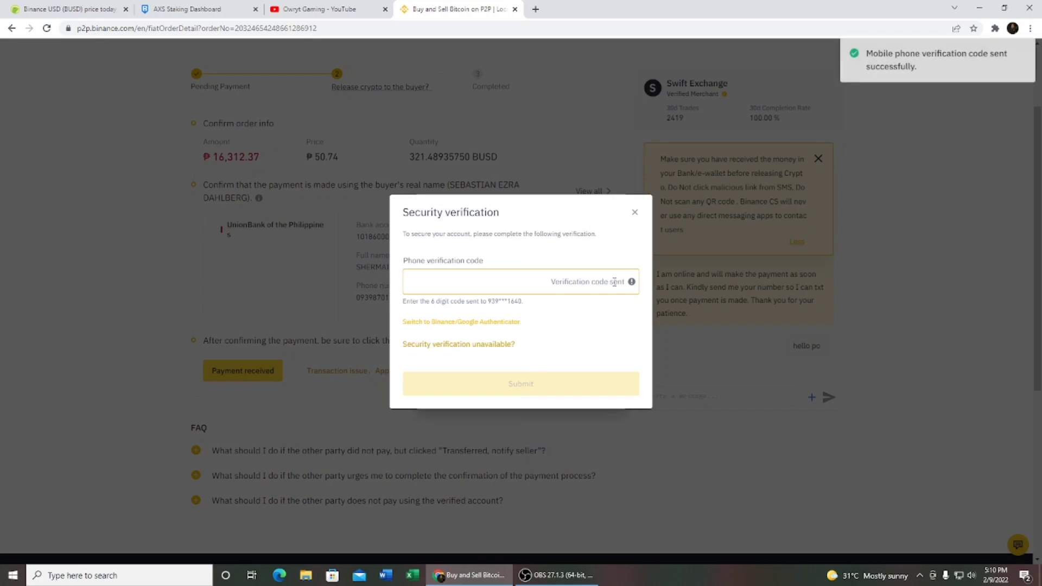
pyautogui.click(512, 278)
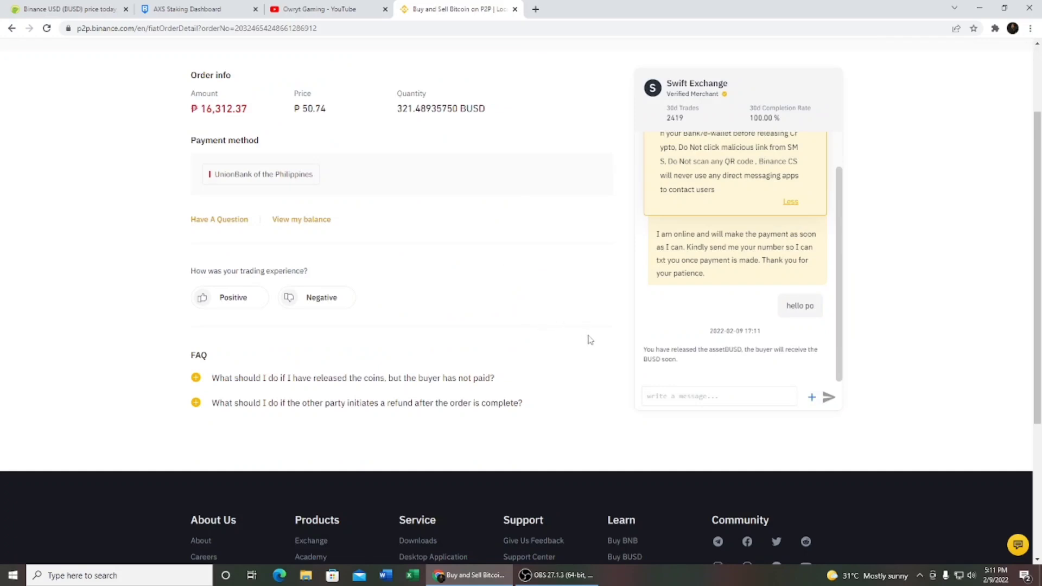
pyautogui.scroll(-3, 575, 343)
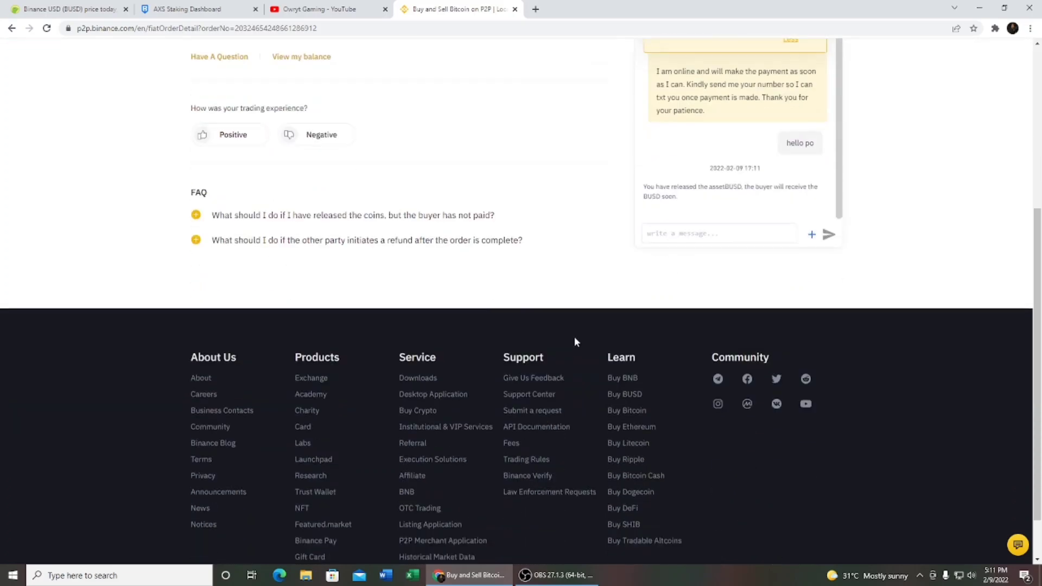
pyautogui.scroll(4, 548, 354)
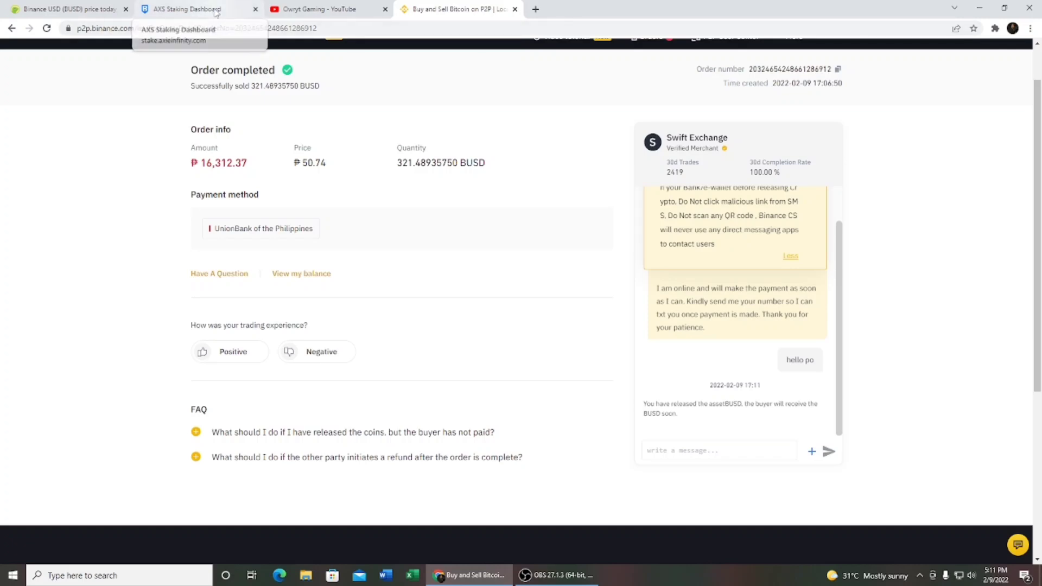
# - Switch to CoinGecko, search for axs and open the Axie Infinity (AXS) page to check its PHP price
pyautogui.click(69, 10)
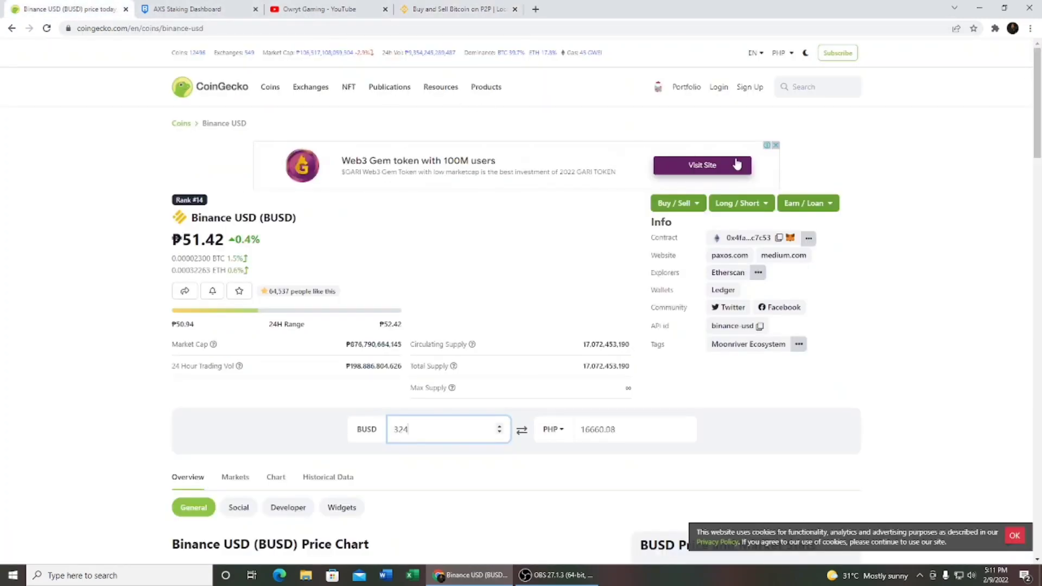
pyautogui.click(794, 90)
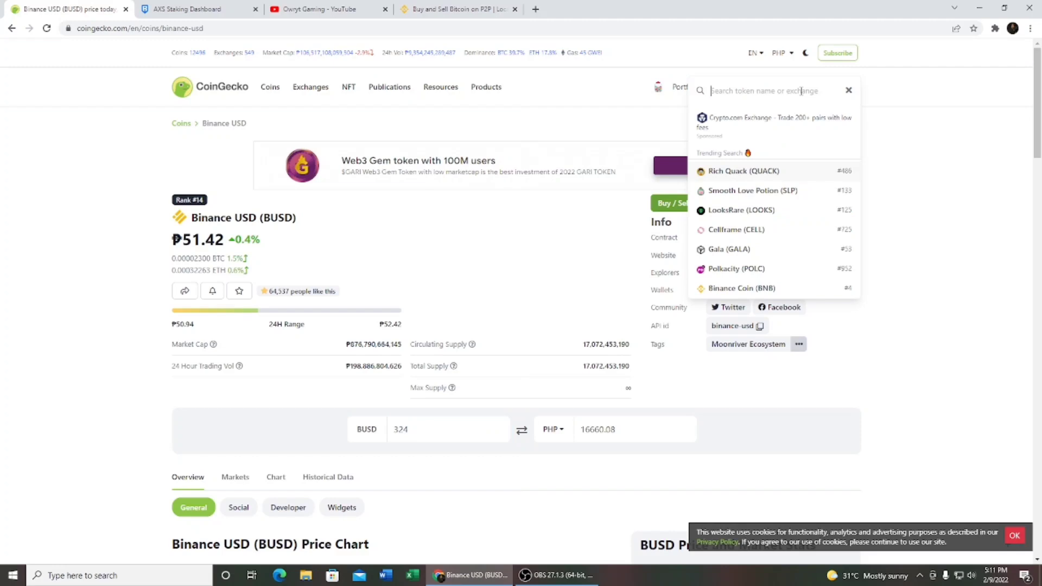
pyautogui.write('axs')
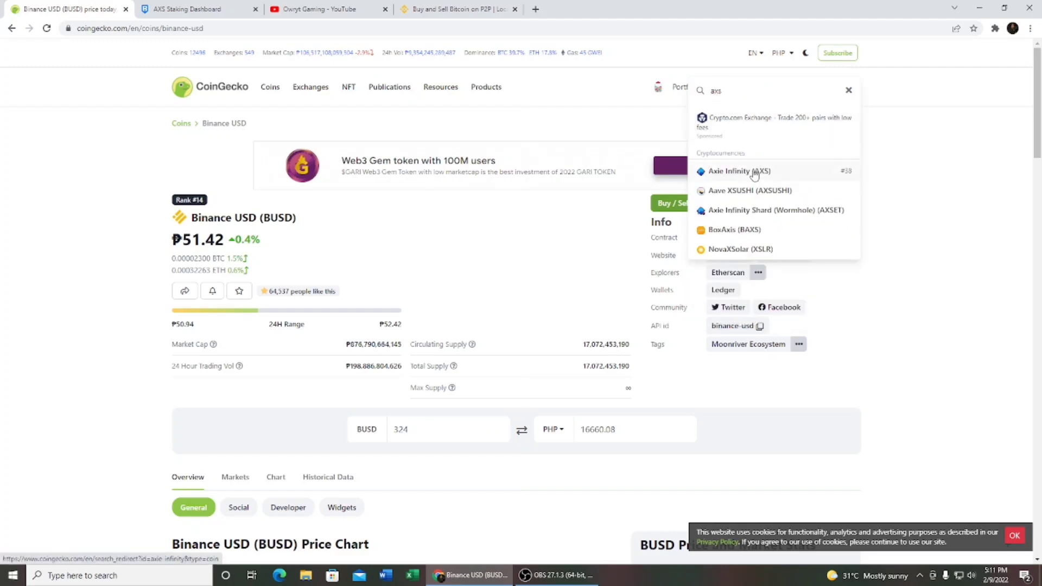
pyautogui.click(754, 174)
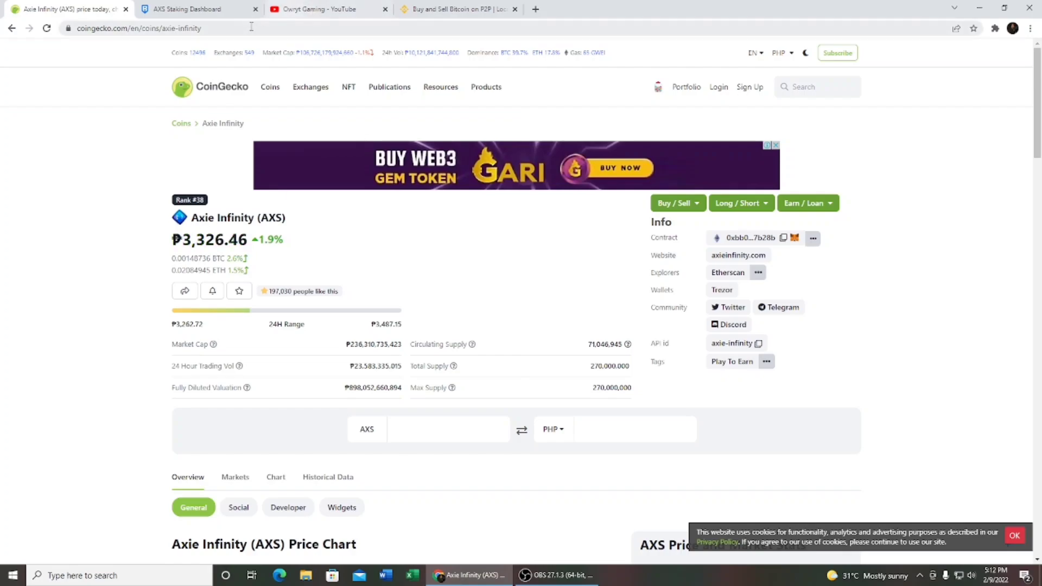
# - Switch to the Owryt Gaming YouTube channel and look through its uploaded videos
pyautogui.click(312, 9)
pyautogui.scroll(-3, 577, 266)
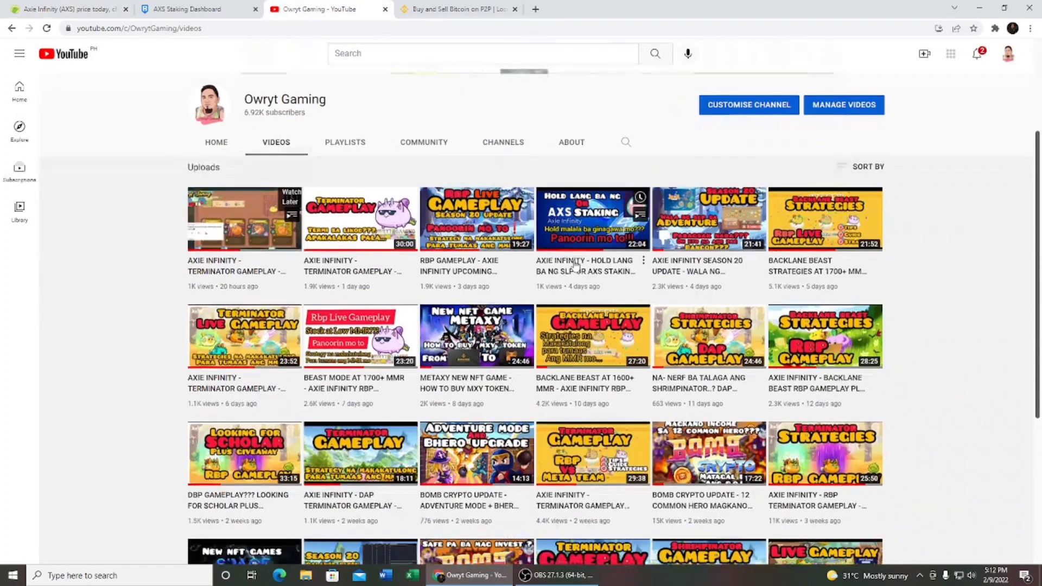
pyautogui.scroll(-4, 577, 266)
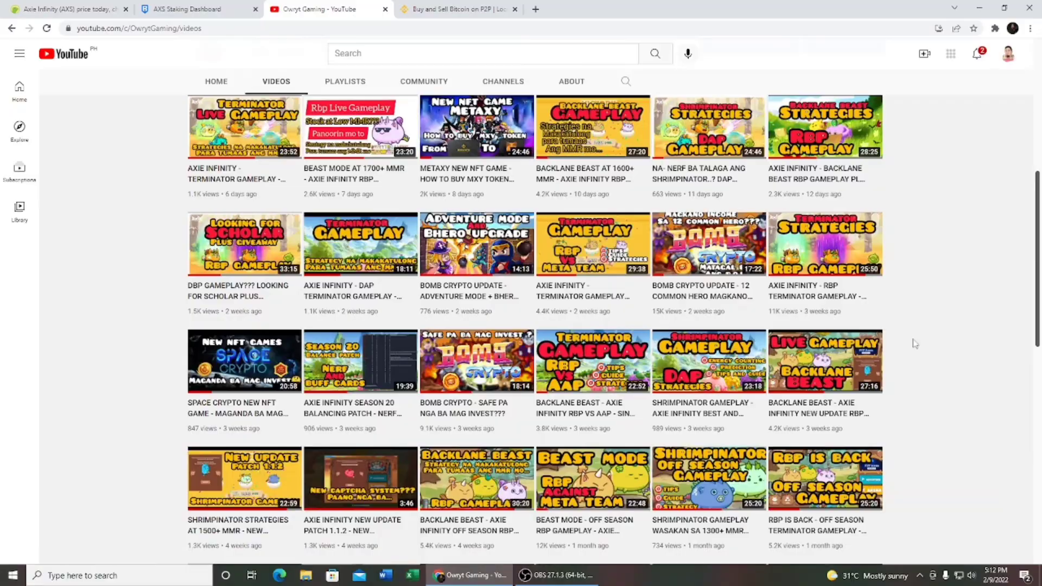